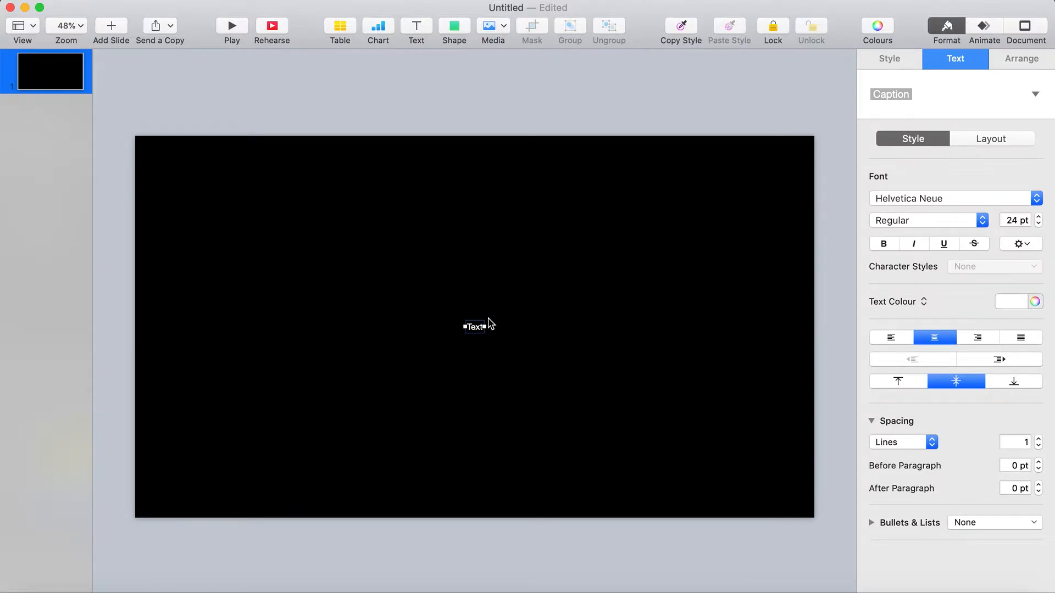
Replace the placeholder text on the slide with "Pasir Ris" and set it in Impact at 500 pt
{"action": "double_click", "coordinate": [476, 327]}
{"action": "type", "text": "Pasir Ris"}
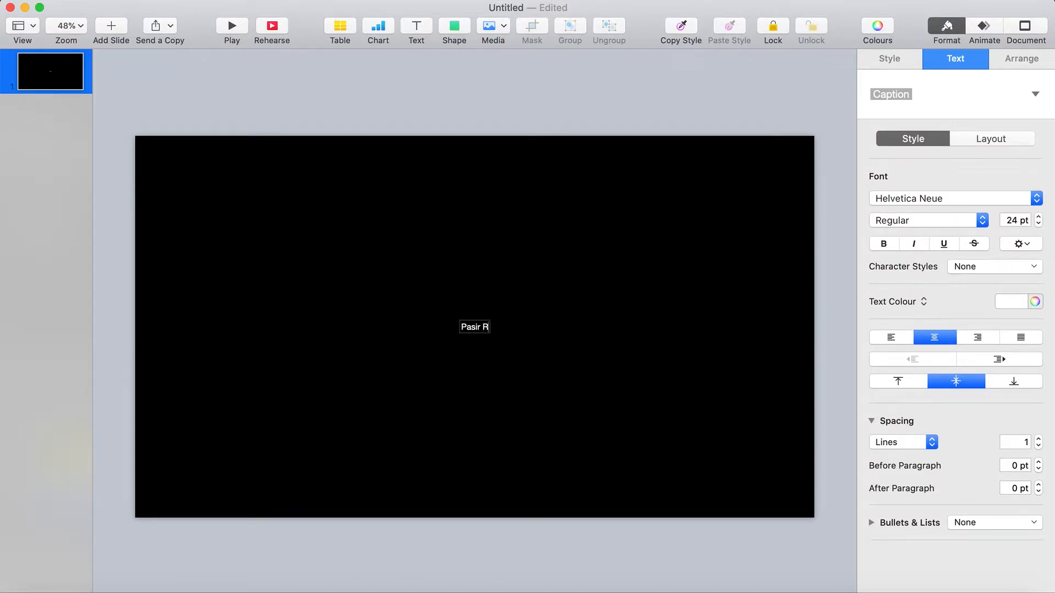
{"action": "triple_click", "coordinate": [477, 327]}
{"action": "left_click", "coordinate": [978, 199]}
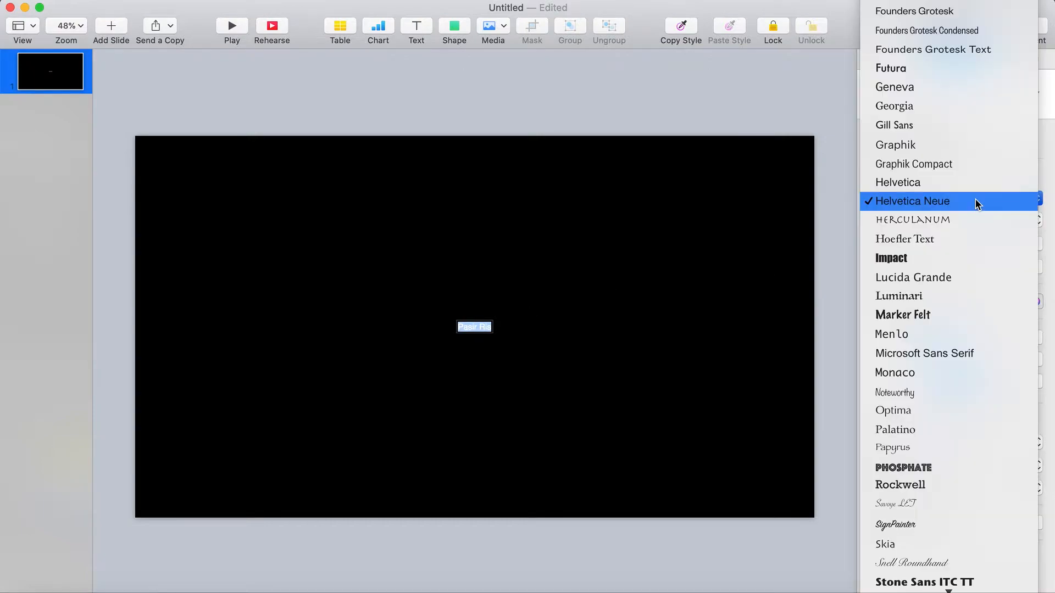
{"action": "left_click", "coordinate": [958, 253]}
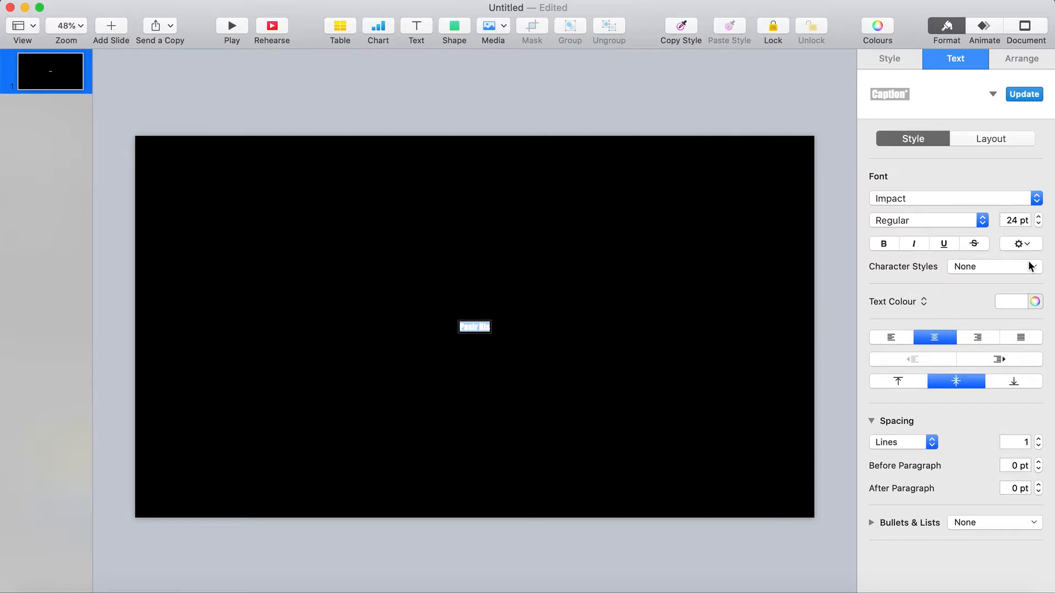
{"action": "double_click", "coordinate": [1015, 219]}
{"action": "type", "text": "500"}
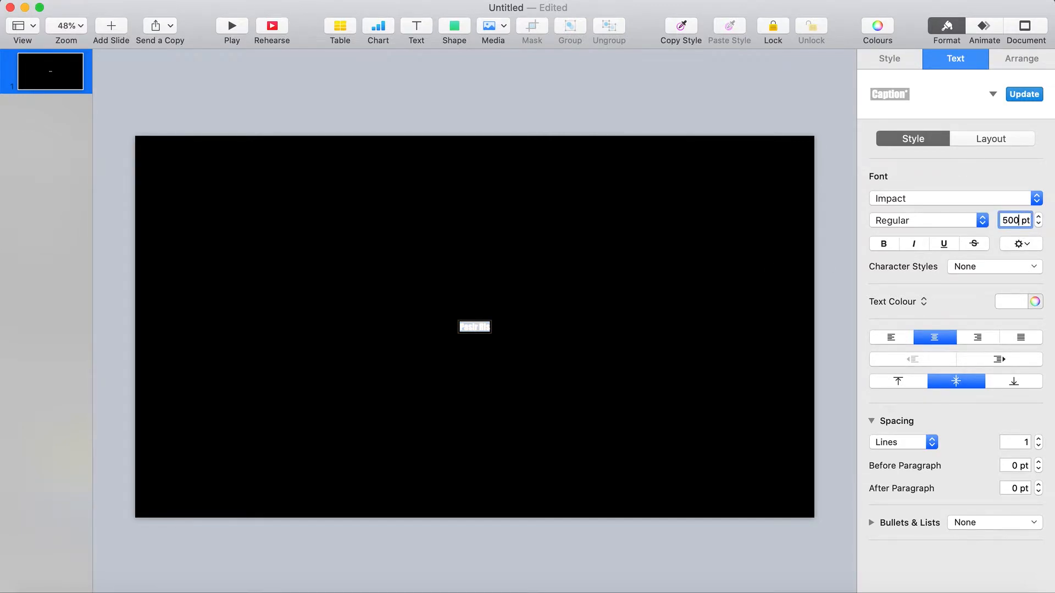
{"action": "key", "text": "Return"}
{"action": "left_click", "coordinate": [608, 150]}
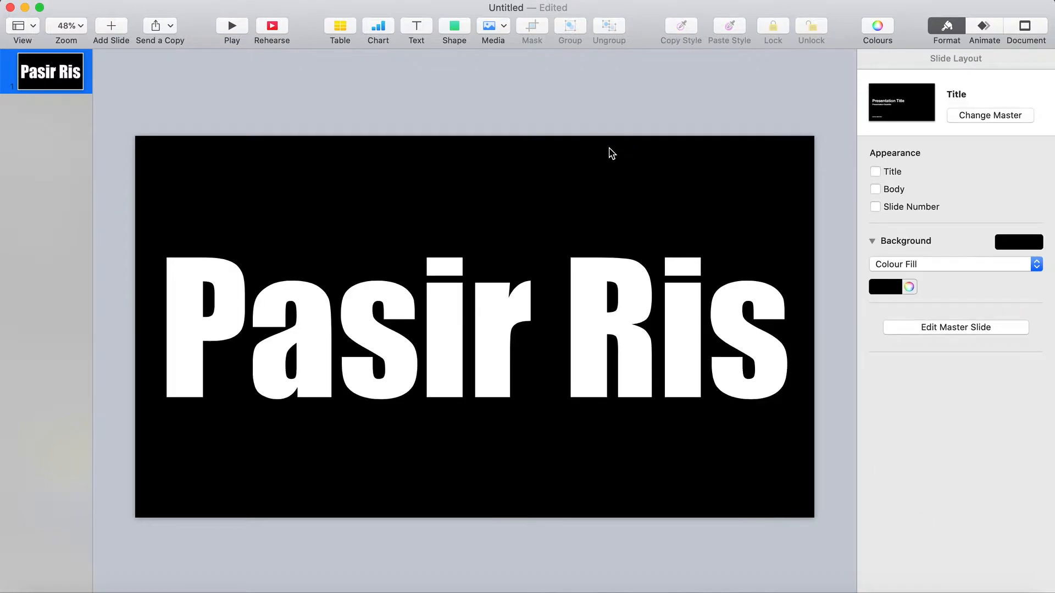
Change the colour of the "Pasir Ris" text to light green
{"action": "left_click", "coordinate": [484, 329]}
{"action": "left_click", "coordinate": [483, 328]}
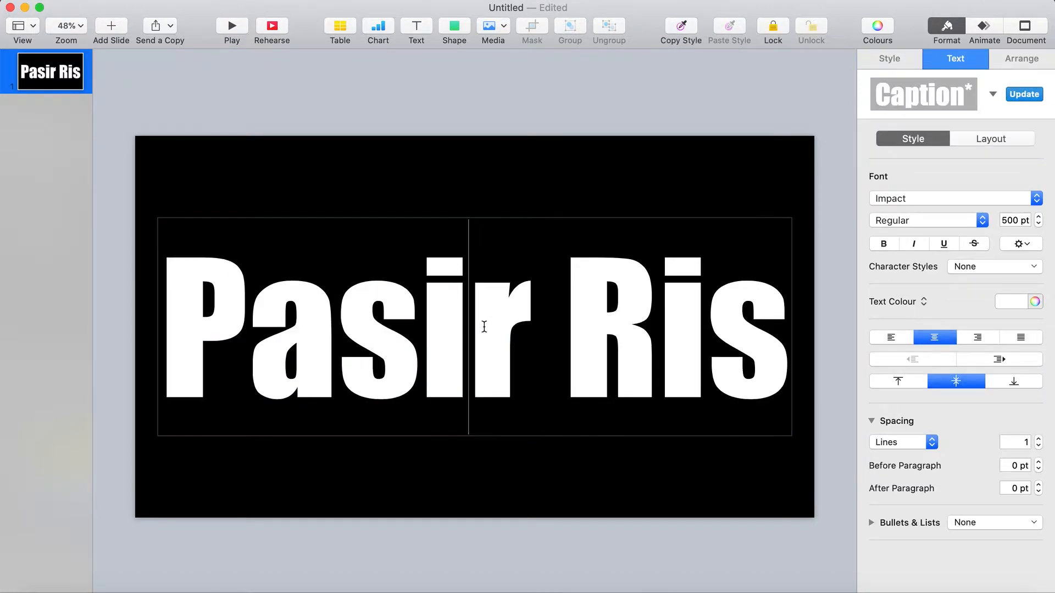
{"action": "triple_click", "coordinate": [484, 328]}
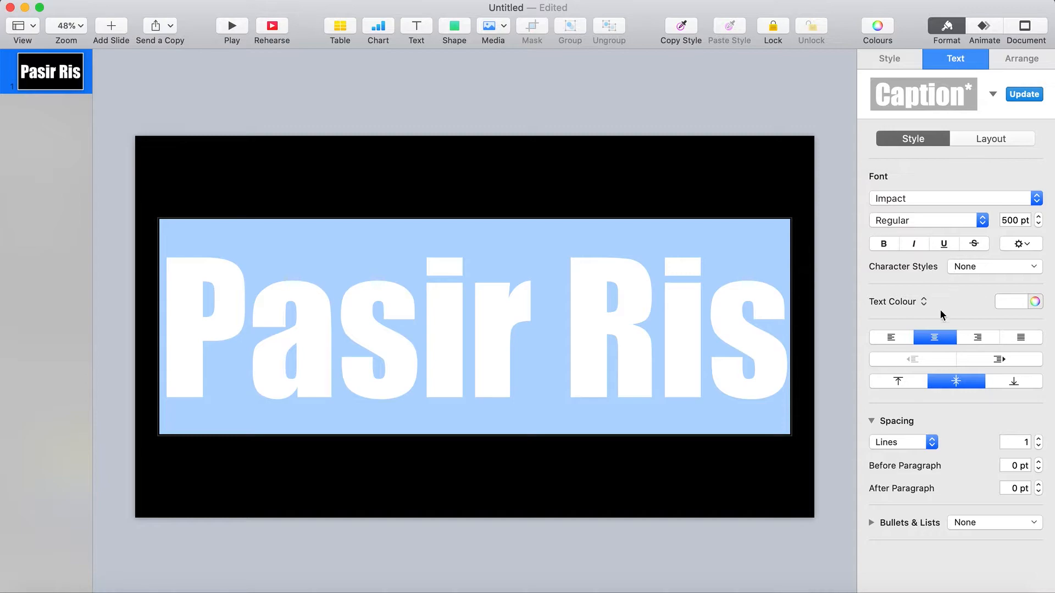
{"action": "left_click", "coordinate": [1019, 303]}
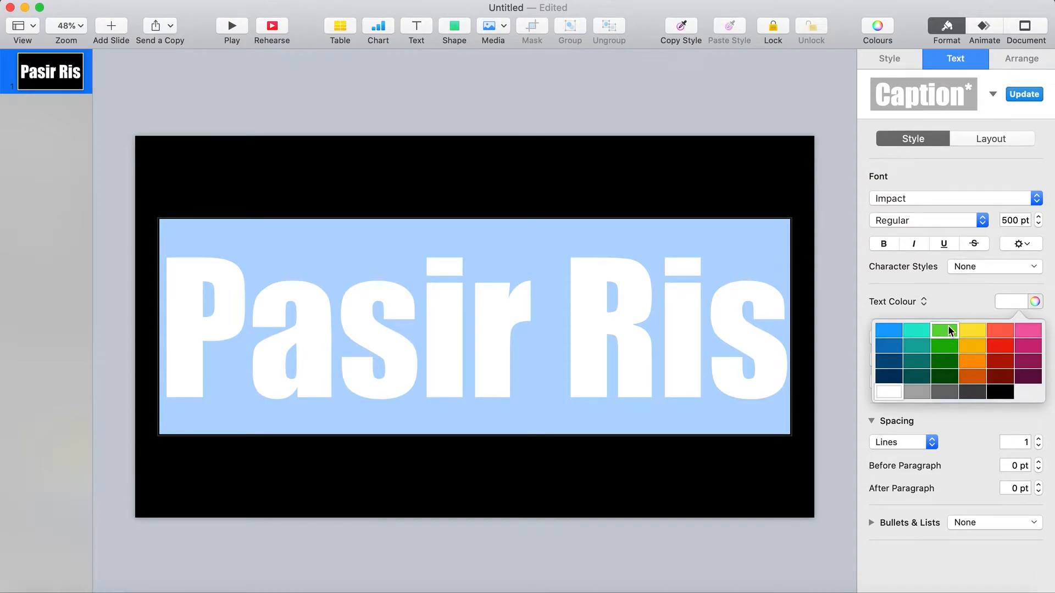
{"action": "left_click", "coordinate": [950, 331]}
{"action": "left_click", "coordinate": [838, 216]}
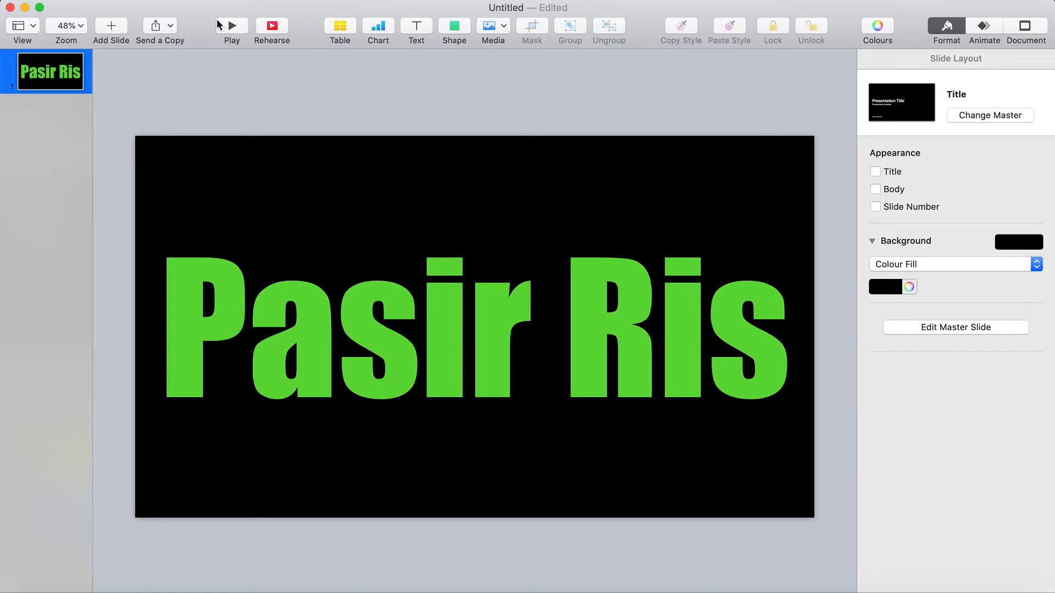
Export the slide as a high-quality JPEG image to the Desktop, named "Green screen pasir ris title"
{"action": "left_click", "coordinate": [99, 0]}
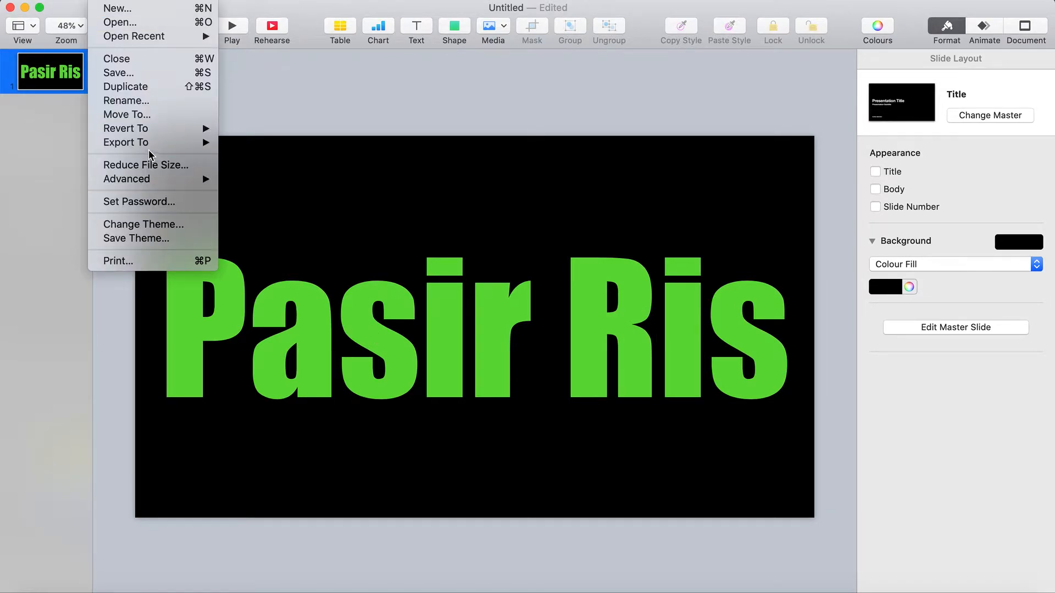
{"action": "mouse_move", "coordinate": [151, 145]}
{"action": "left_click", "coordinate": [272, 198]}
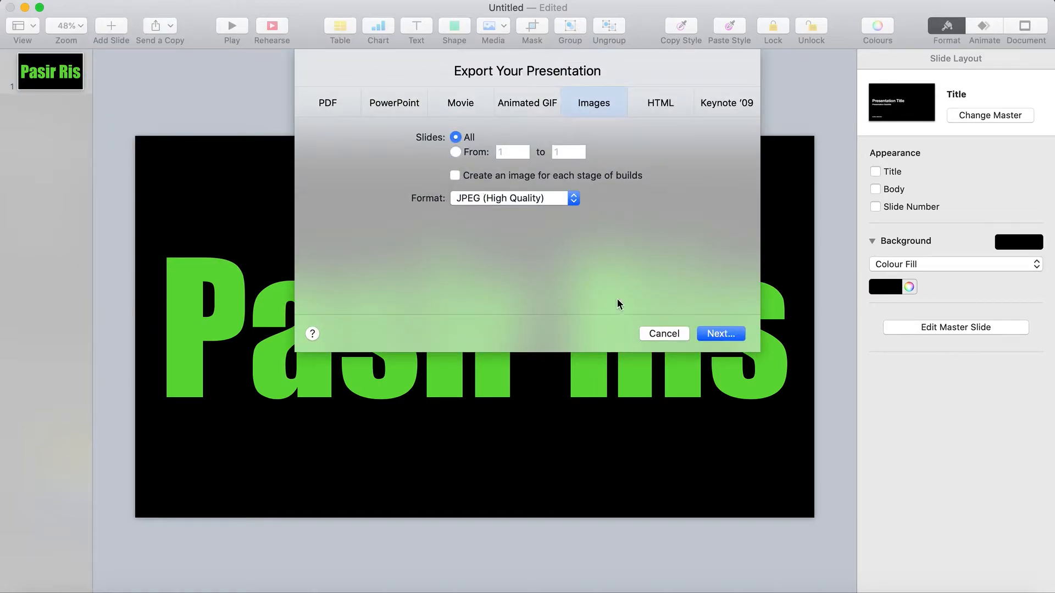
{"action": "left_click", "coordinate": [716, 330]}
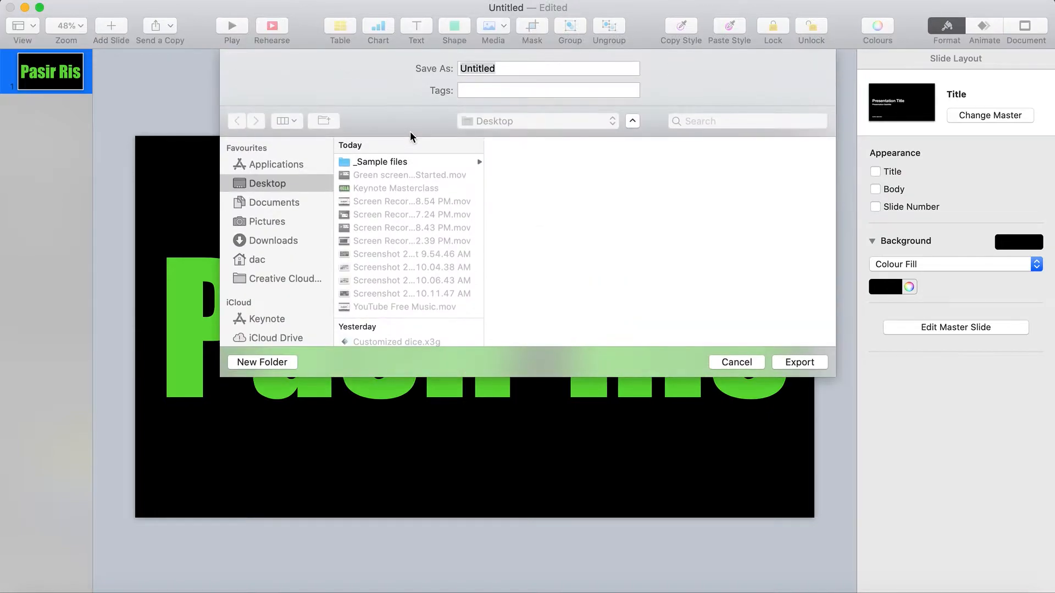
{"action": "type", "text": "Green screen pasir r"}
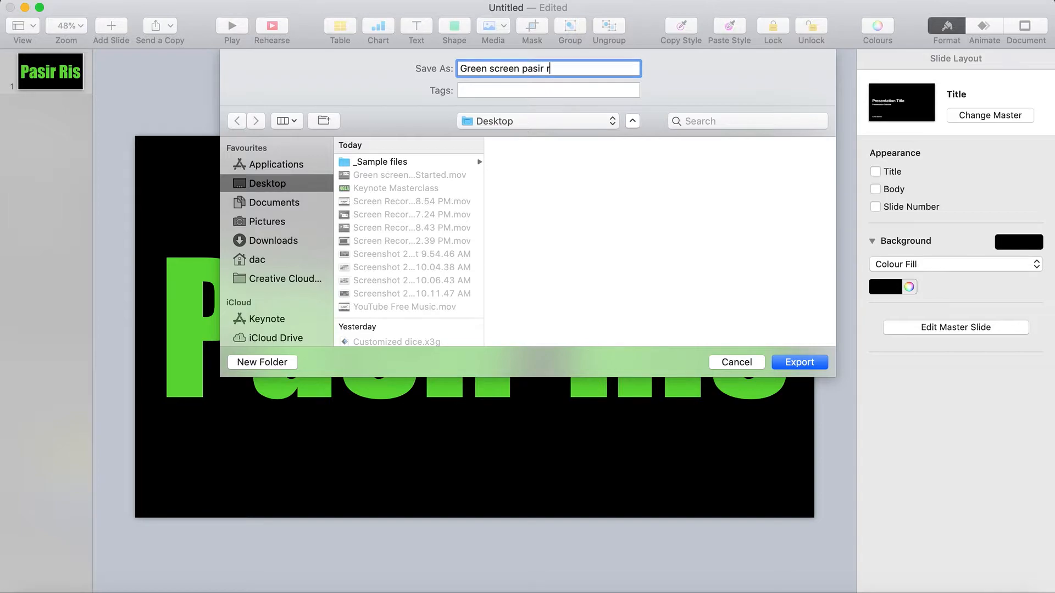
{"action": "type", "text": "is title"}
{"action": "left_click", "coordinate": [799, 362]}
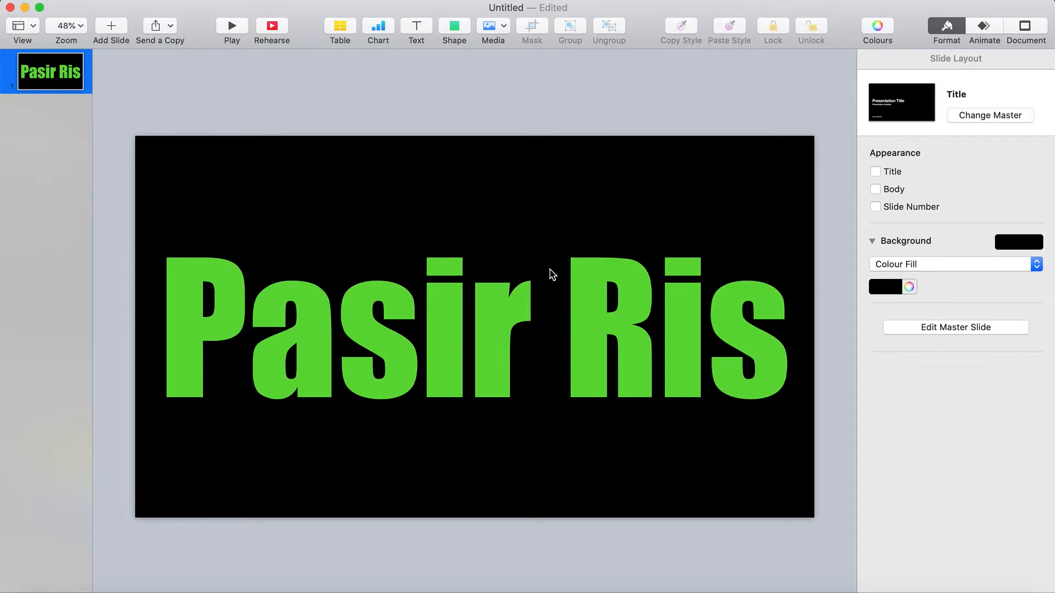
Switch to Finder and add the exported JPEG from the "Green screen pasir ris title" folder above the first clip in iMovie's timeline
{"action": "key", "text": "ctrl+Up"}
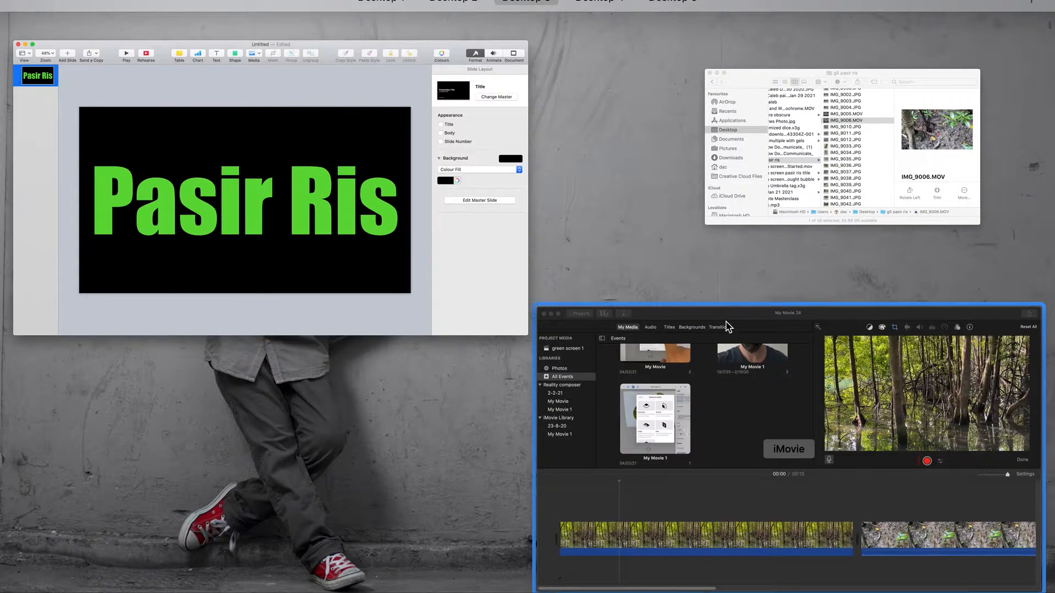
{"action": "left_click", "coordinate": [628, 310]}
{"action": "key", "text": "ctrl+Up"}
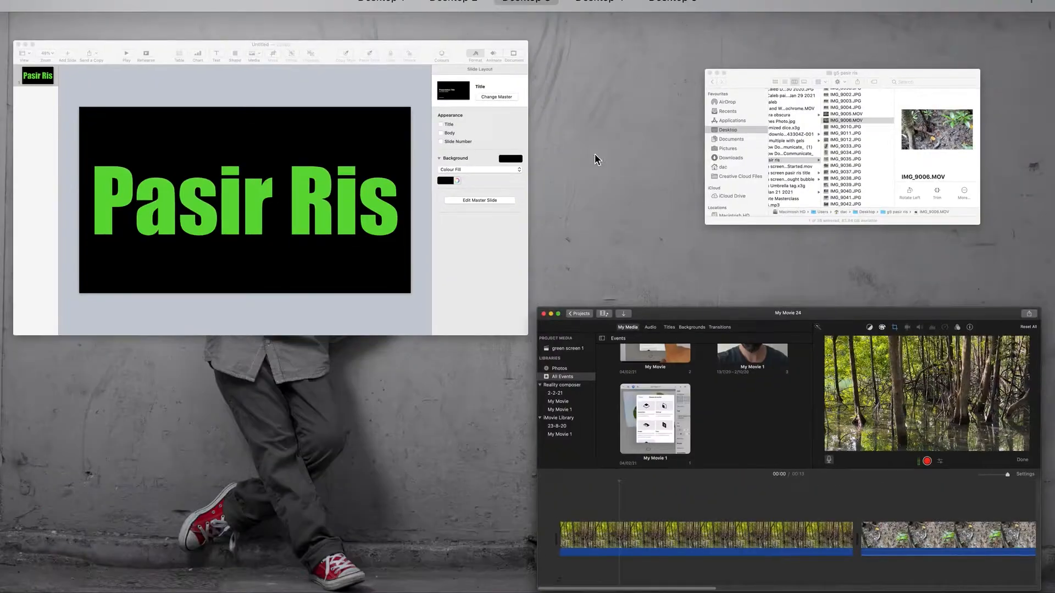
{"action": "left_click", "coordinate": [750, 131]}
{"action": "scroll", "coordinate": [577, 220], "scroll_direction": "left", "scroll_amount": 3}
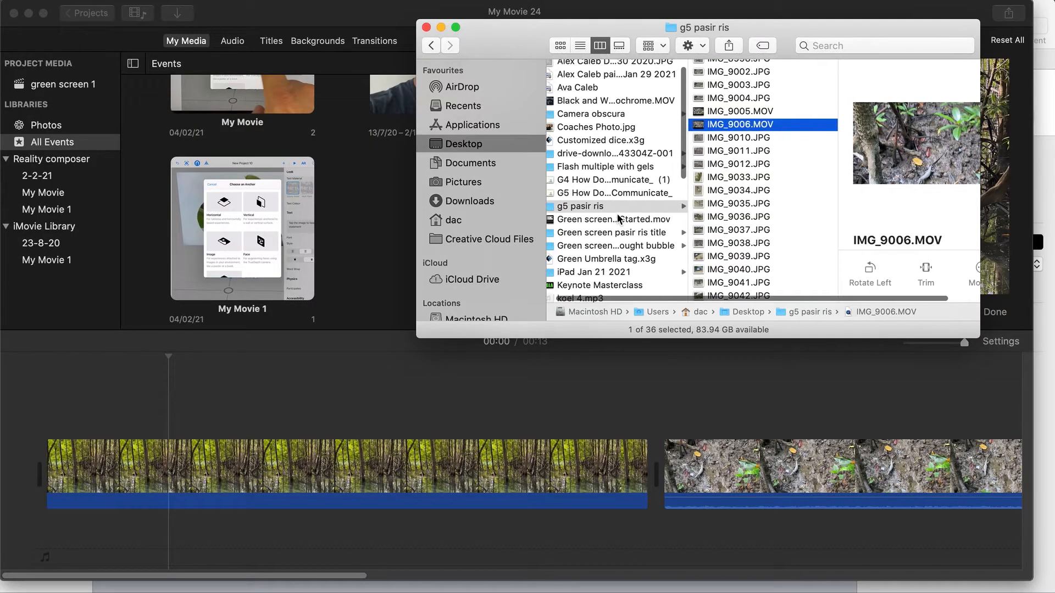
{"action": "left_click", "coordinate": [599, 235]}
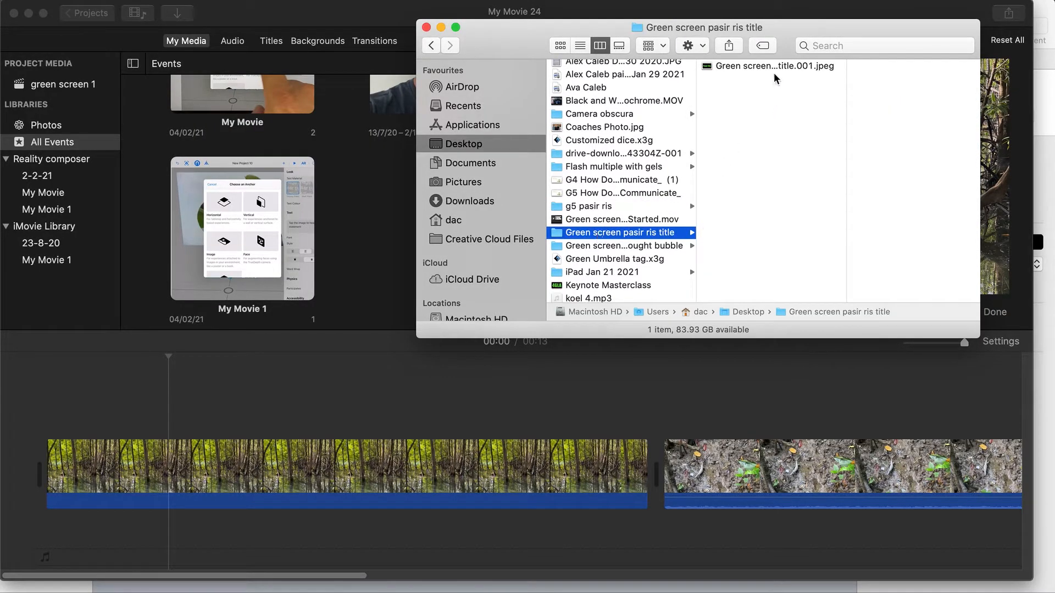
{"action": "left_click", "coordinate": [749, 65]}
{"action": "left_click_drag", "start_coordinate": [717, 66], "coordinate": [34, 379]}
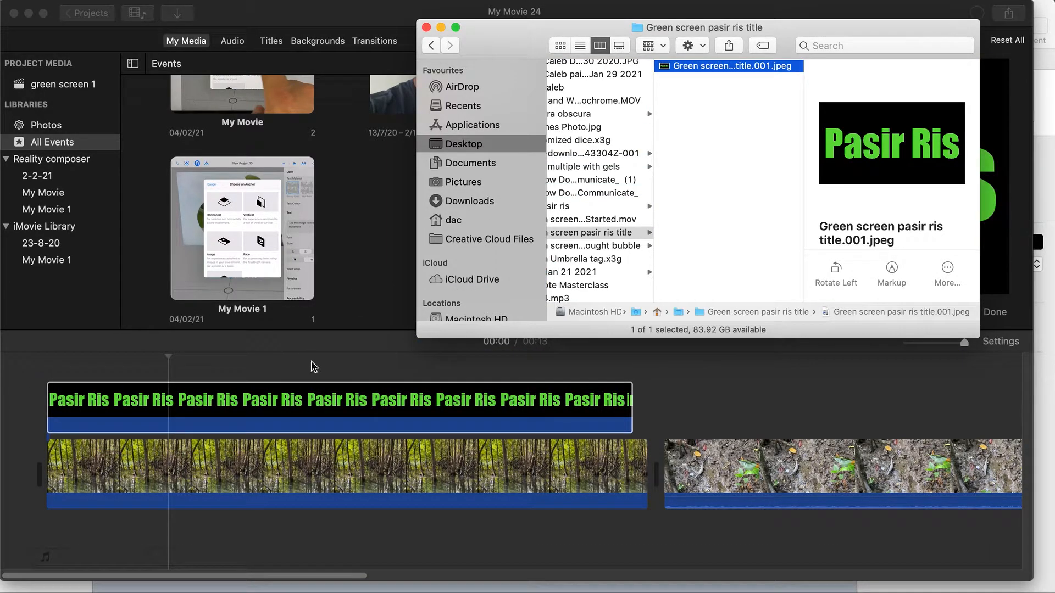
Set the title overlay's crop style to Fit and extend the overlay to the end of the mangrove clip
{"action": "left_click", "coordinate": [694, 422]}
{"action": "left_click", "coordinate": [581, 419]}
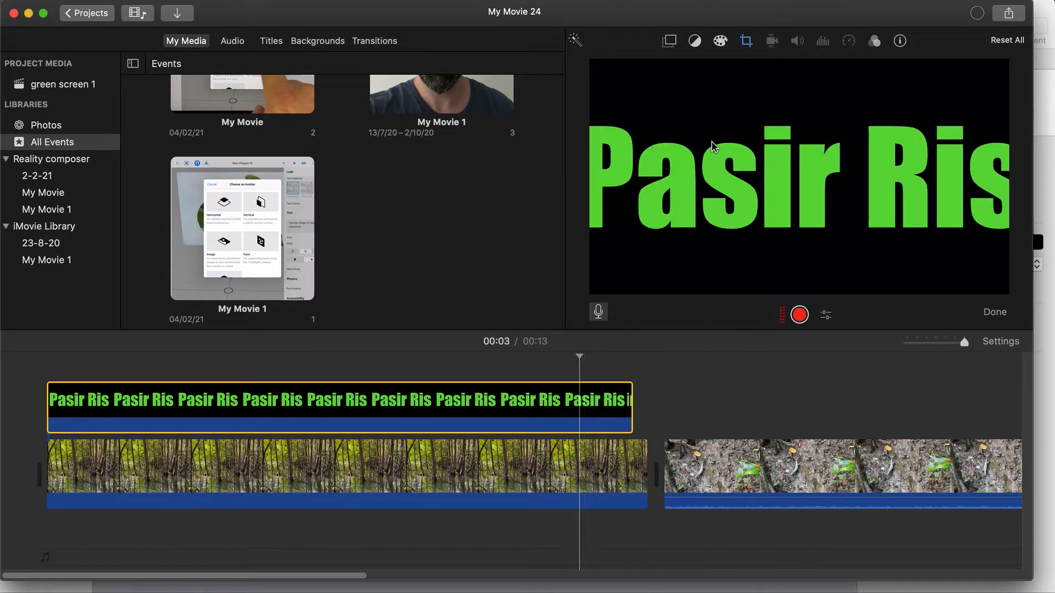
{"action": "left_click", "coordinate": [747, 41]}
{"action": "left_click", "coordinate": [781, 72]}
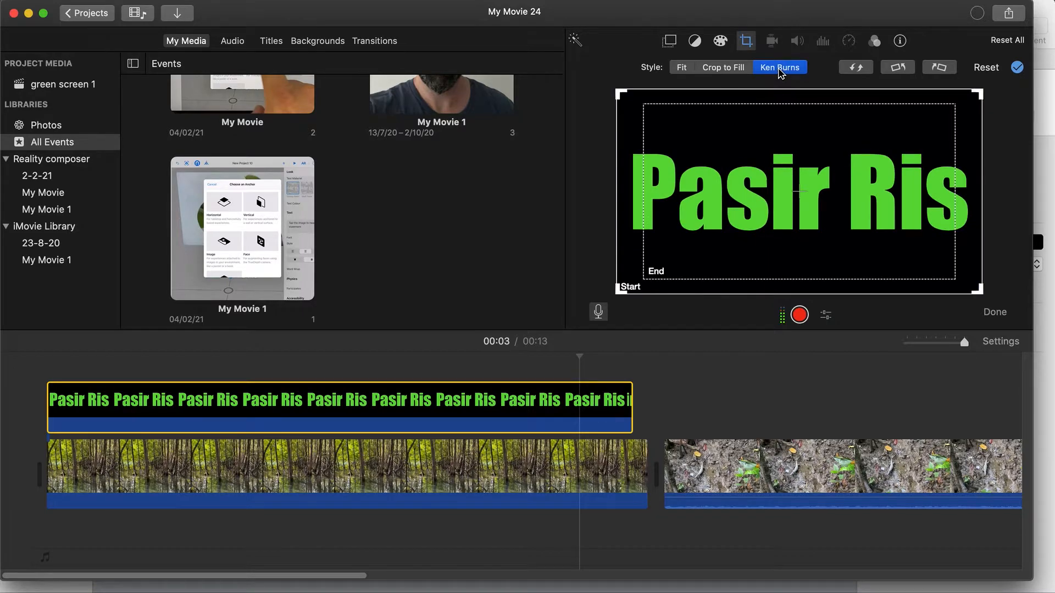
{"action": "left_click", "coordinate": [682, 68]}
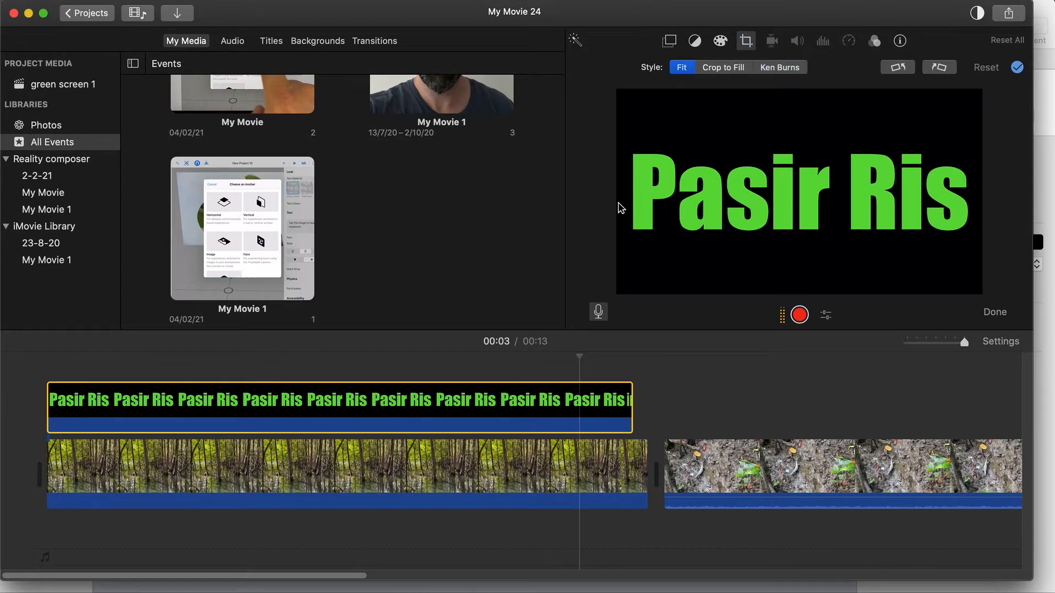
{"action": "left_click_drag", "start_coordinate": [649, 402], "coordinate": [665, 403]}
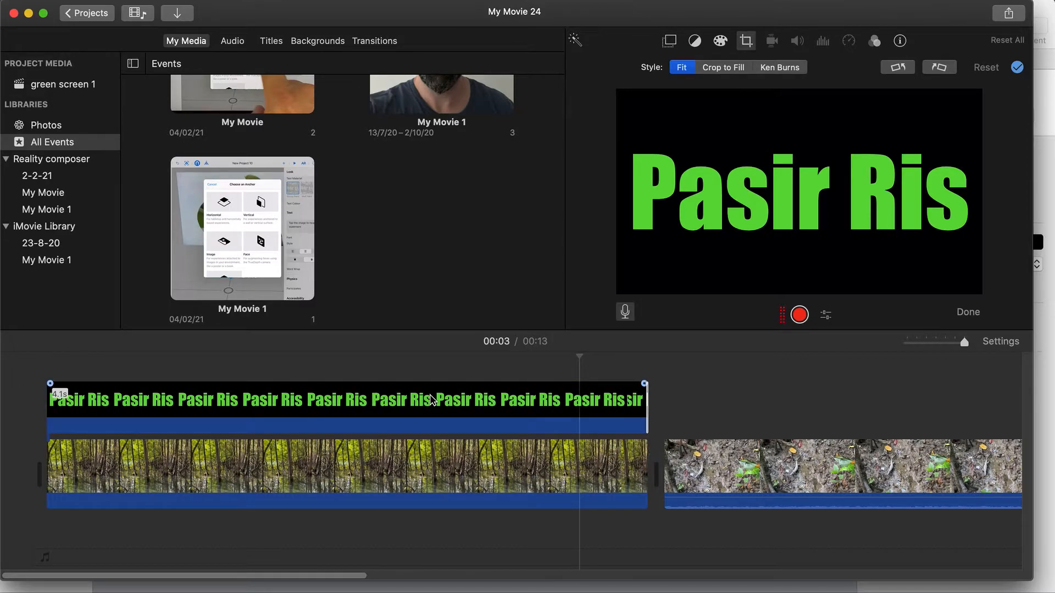
Set the title overlay's video overlay mode to Green/Blue Screen
{"action": "left_click", "coordinate": [81, 367]}
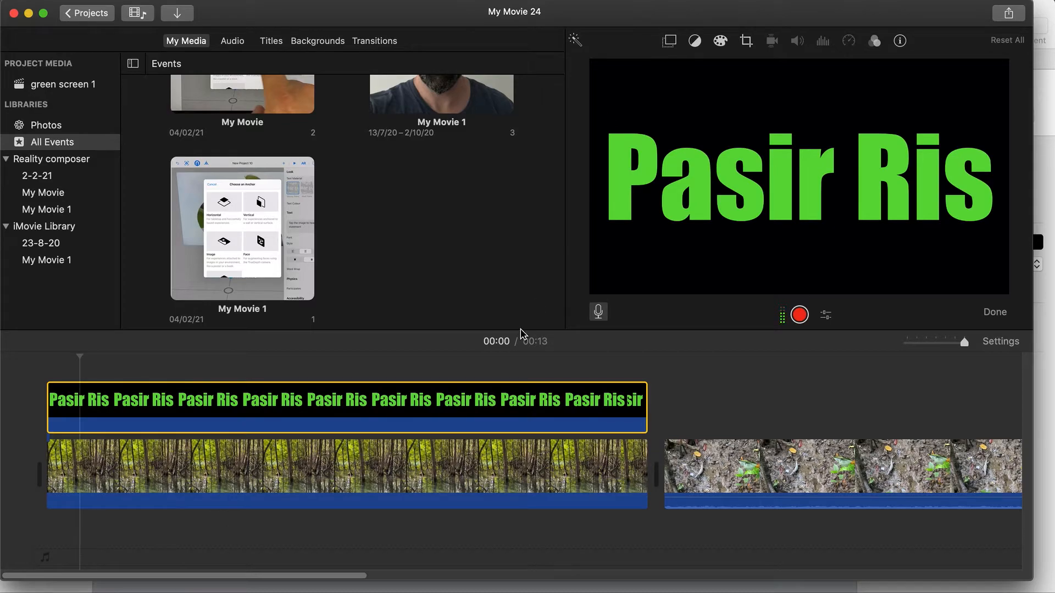
{"action": "left_click", "coordinate": [669, 41]}
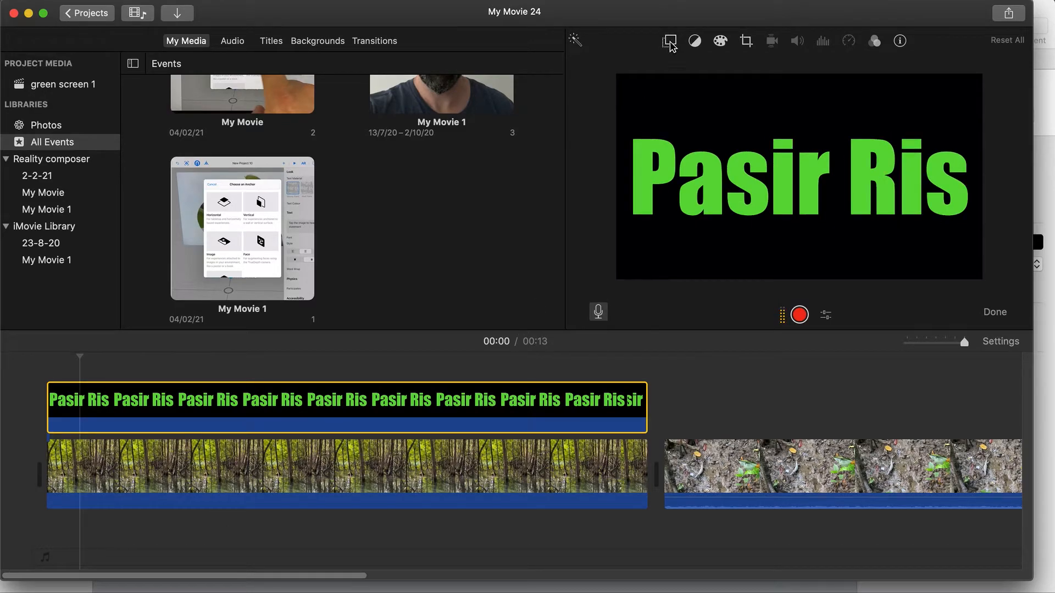
{"action": "left_click", "coordinate": [608, 68]}
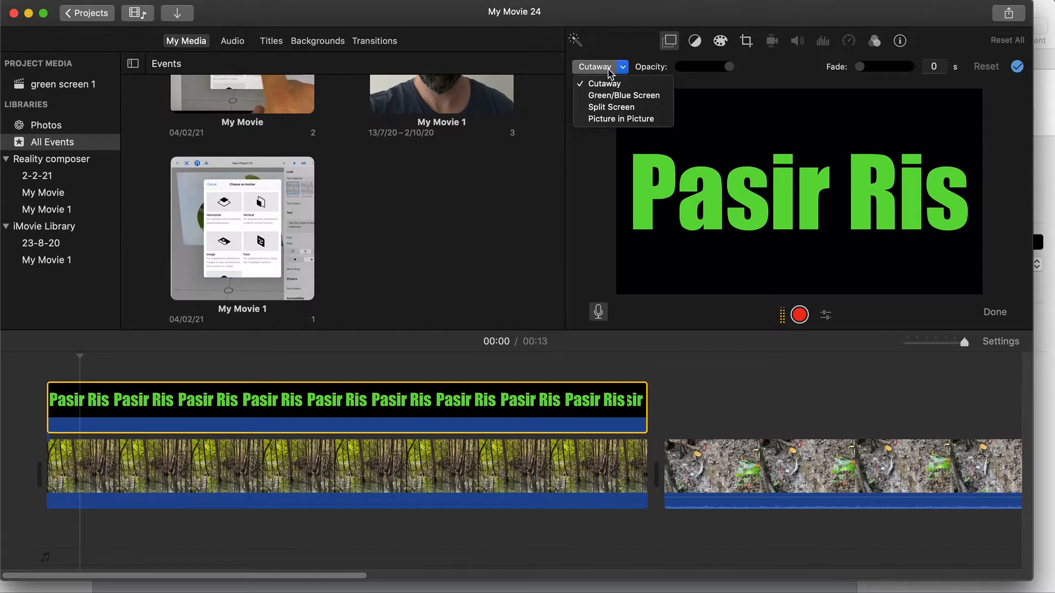
{"action": "left_click", "coordinate": [610, 96]}
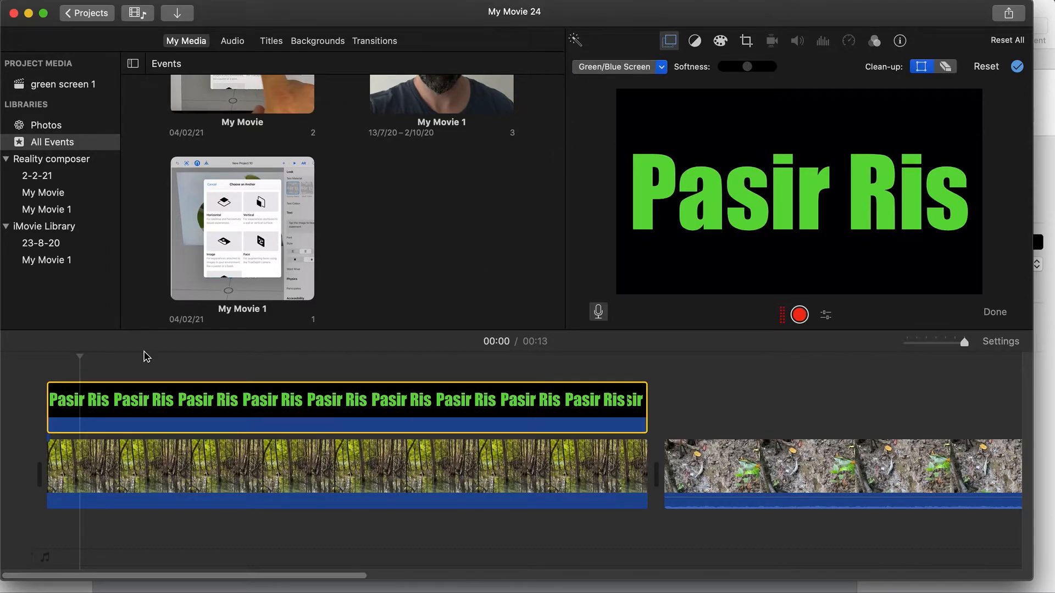
Play the movie from the start to preview the title over the first clip
{"action": "left_click", "coordinate": [48, 369]}
{"action": "key", "text": "space"}
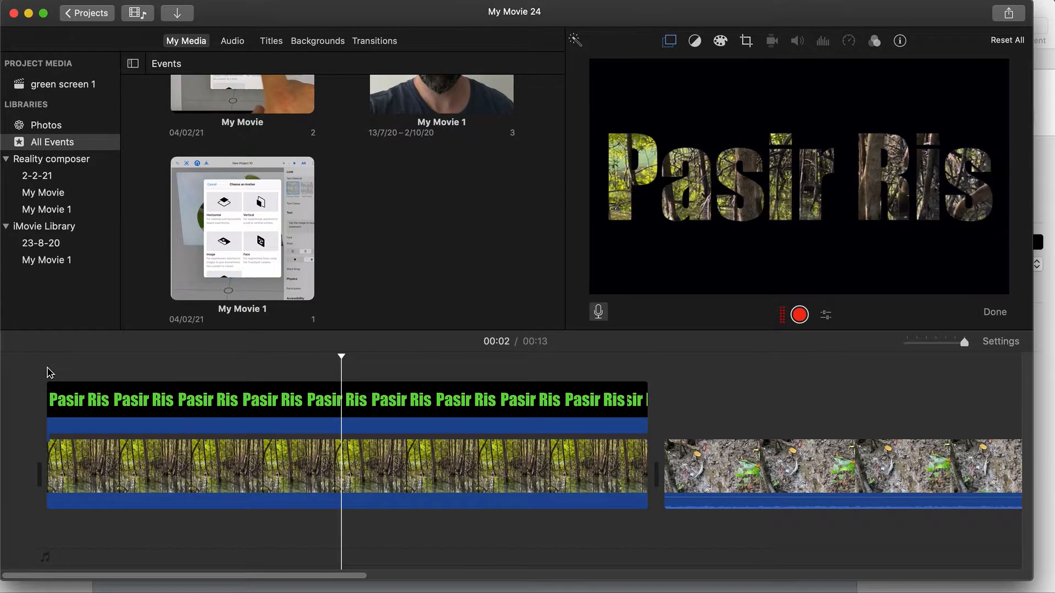
{"action": "key", "text": "space"}
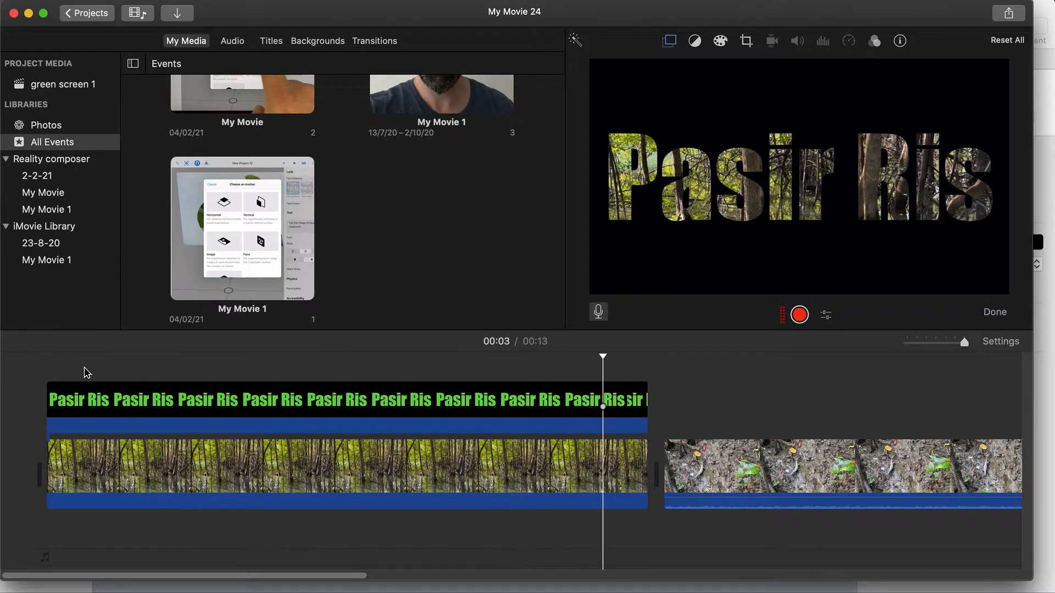
Move the title overlay to the start of the second clip, preview it, and lengthen it to about 5.4 s
{"action": "left_click", "coordinate": [380, 403]}
{"action": "left_click_drag", "start_coordinate": [380, 403], "coordinate": [998, 392]}
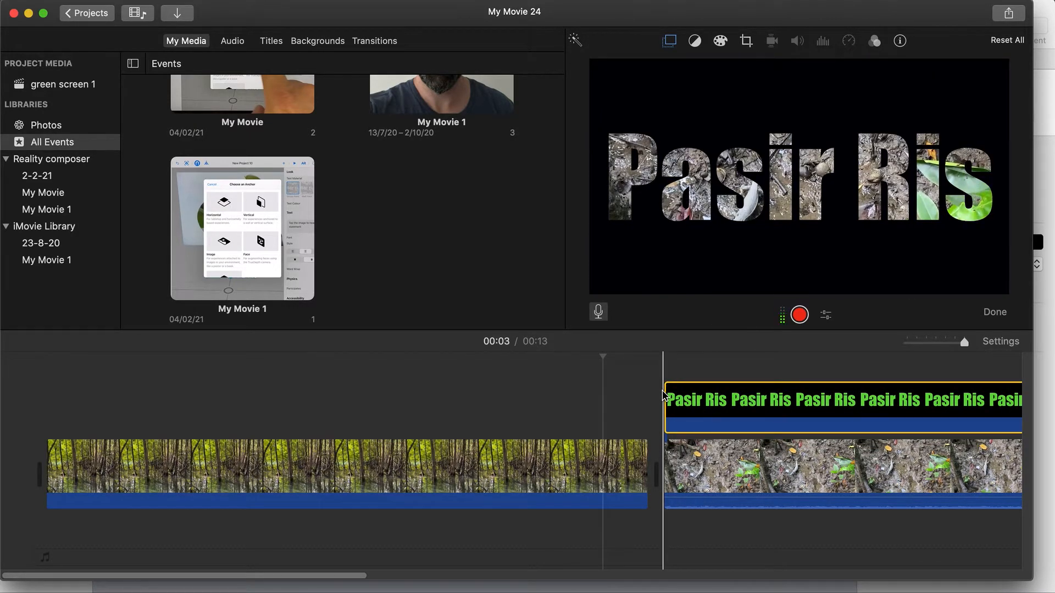
{"action": "key", "text": "space"}
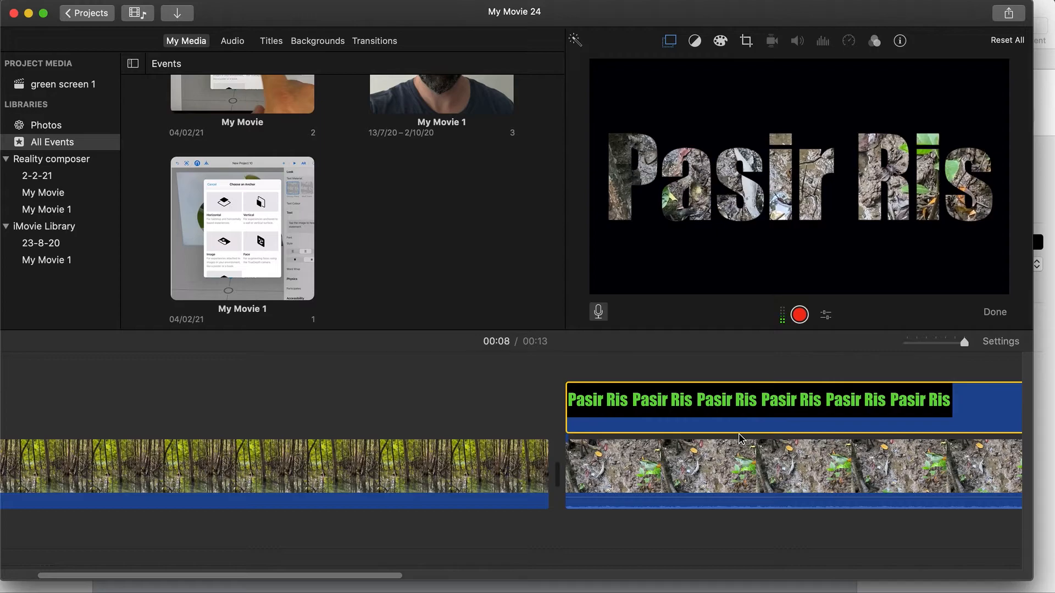
{"action": "key", "text": "space"}
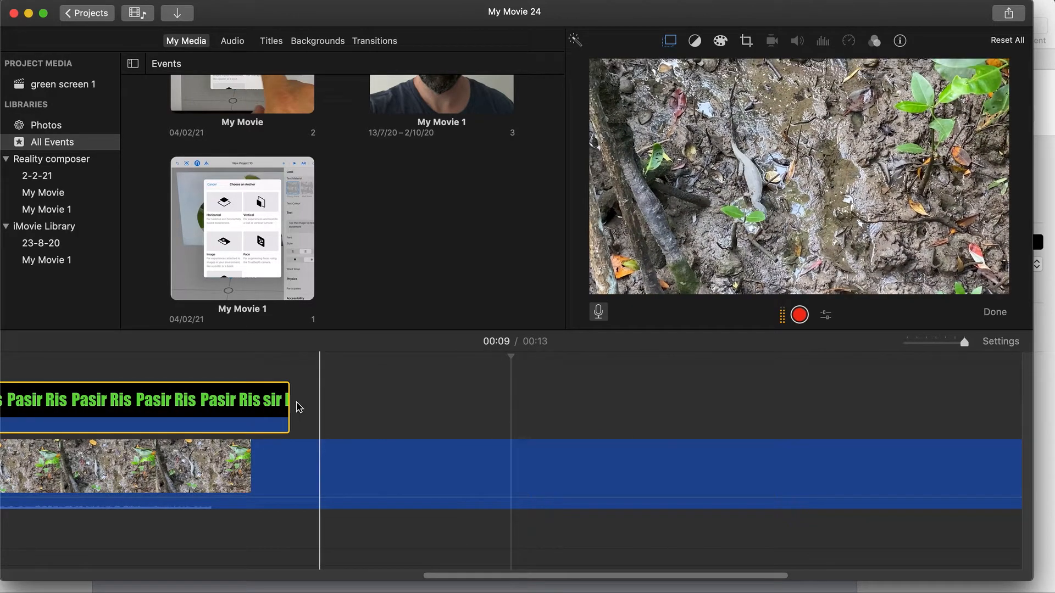
{"action": "left_click_drag", "start_coordinate": [289, 407], "coordinate": [533, 408]}
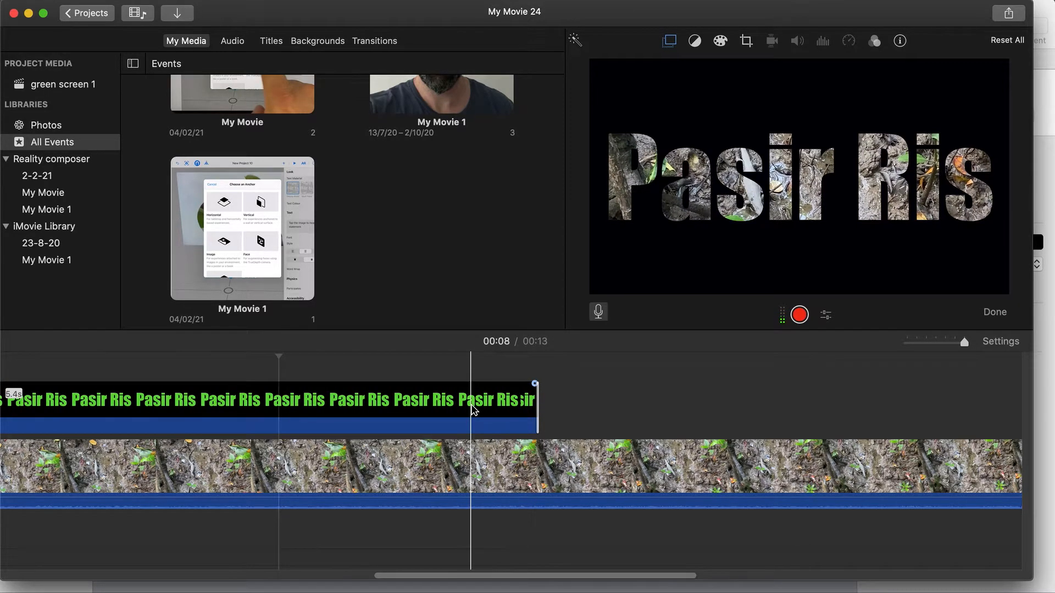
Switch to Keynote and add a Fly In build-in effect to the "Pasir Ris" text, with the direction From Right
{"action": "key", "text": "ctrl+Up"}
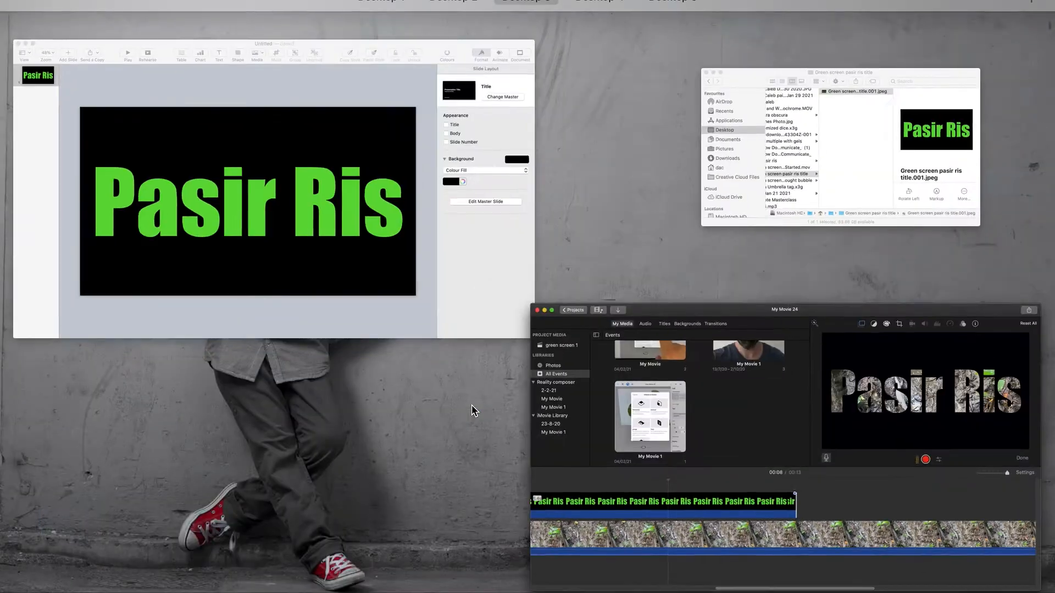
{"action": "left_click", "coordinate": [501, 237]}
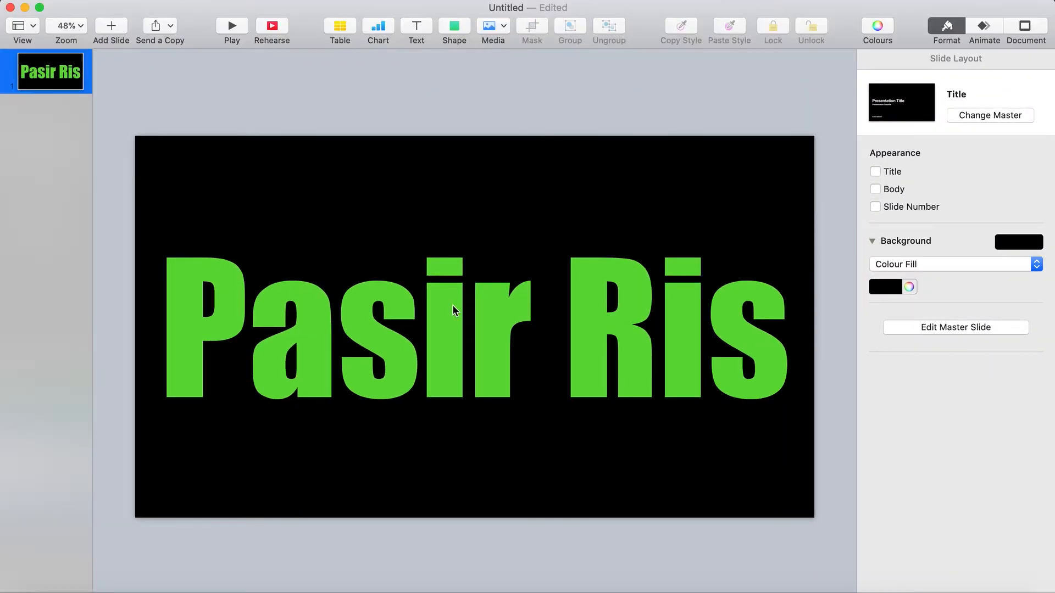
{"action": "left_click", "coordinate": [453, 308]}
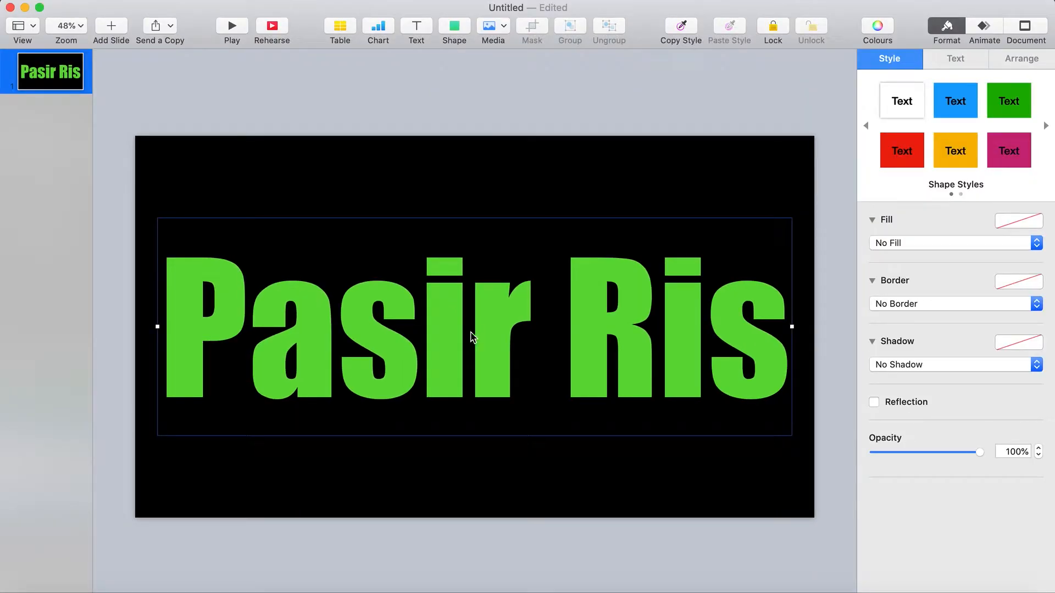
{"action": "left_click", "coordinate": [986, 28]}
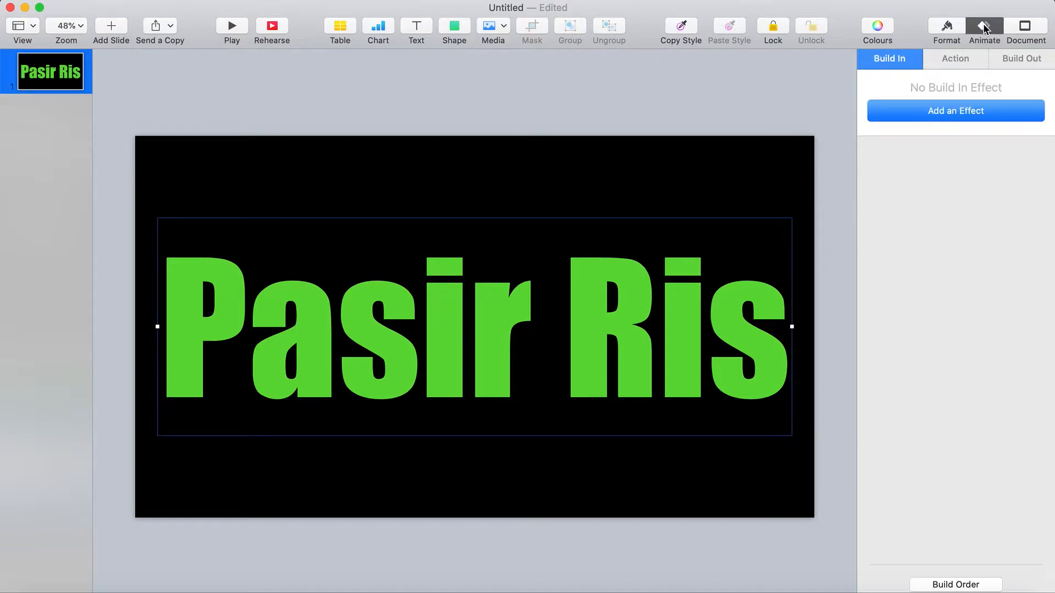
{"action": "left_click", "coordinate": [956, 115]}
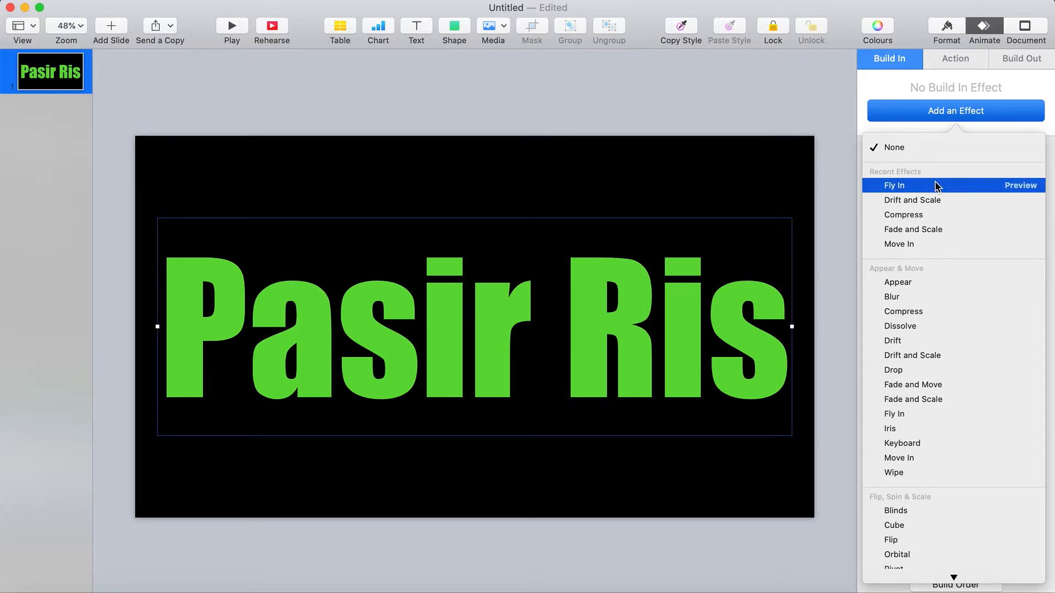
{"action": "left_click", "coordinate": [936, 186]}
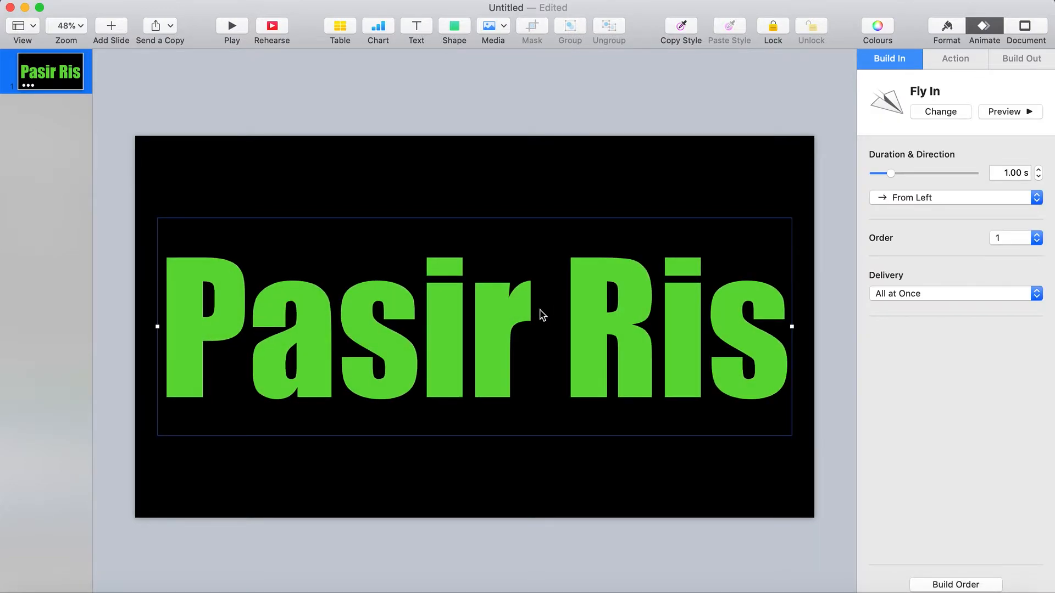
{"action": "left_click", "coordinate": [907, 199]}
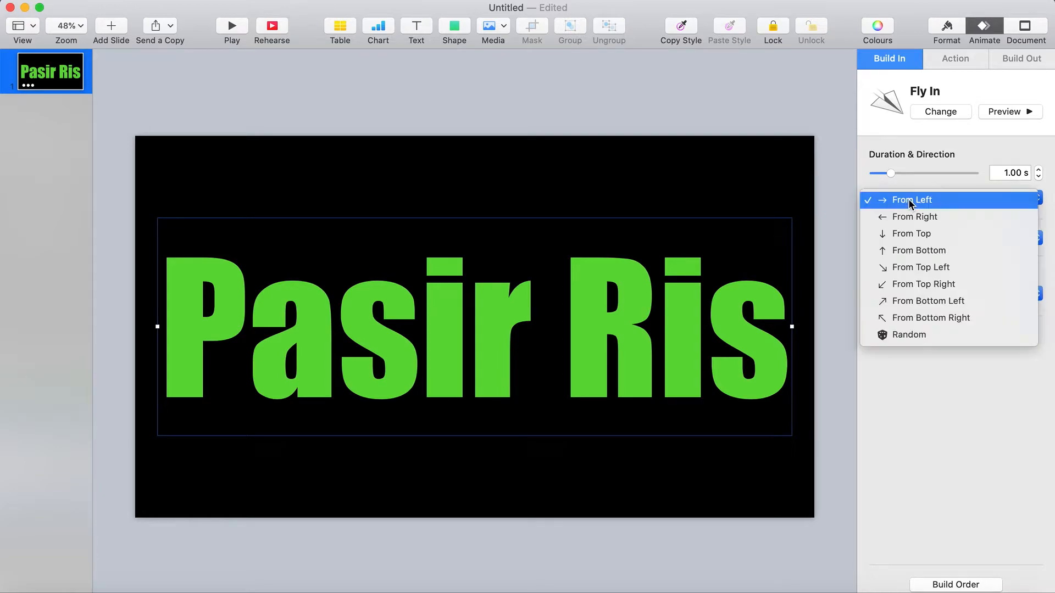
{"action": "left_click", "coordinate": [910, 217]}
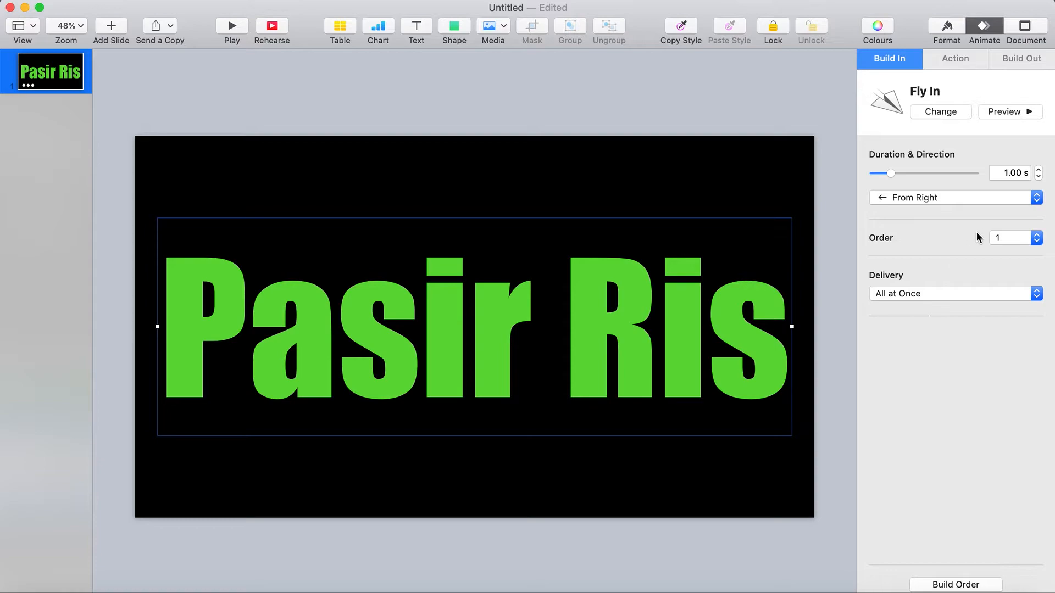
Set the Fly In effect's duration to 5.00 s and preview the animation
{"action": "left_click", "coordinate": [1037, 170]}
{"action": "left_click", "coordinate": [1038, 169]}
{"action": "left_click", "coordinate": [1038, 170]}
{"action": "left_click", "coordinate": [1037, 170]}
{"action": "left_click", "coordinate": [1037, 170]}
{"action": "left_click", "coordinate": [1038, 170]}
{"action": "left_click", "coordinate": [1037, 170]}
{"action": "left_click", "coordinate": [1038, 170]}
{"action": "left_click", "coordinate": [1038, 170]}
{"action": "left_click", "coordinate": [1011, 108]}
Export the presentation as a movie with 0 seconds before the next build, saved on the Desktop as "green screen pasis ris title 2"
{"action": "left_click", "coordinate": [101, 1]}
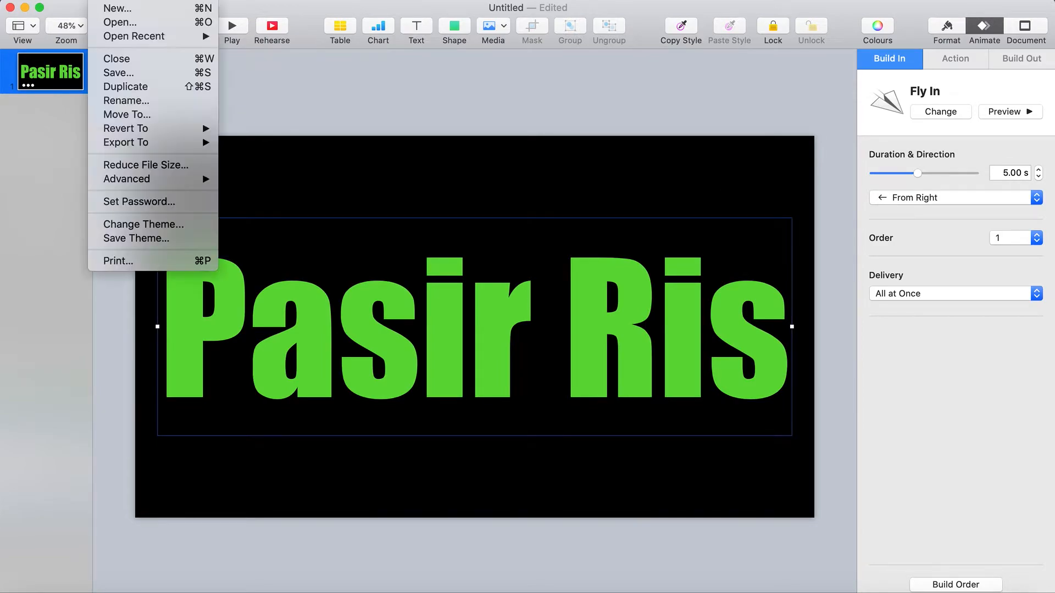
{"action": "mouse_move", "coordinate": [133, 144]}
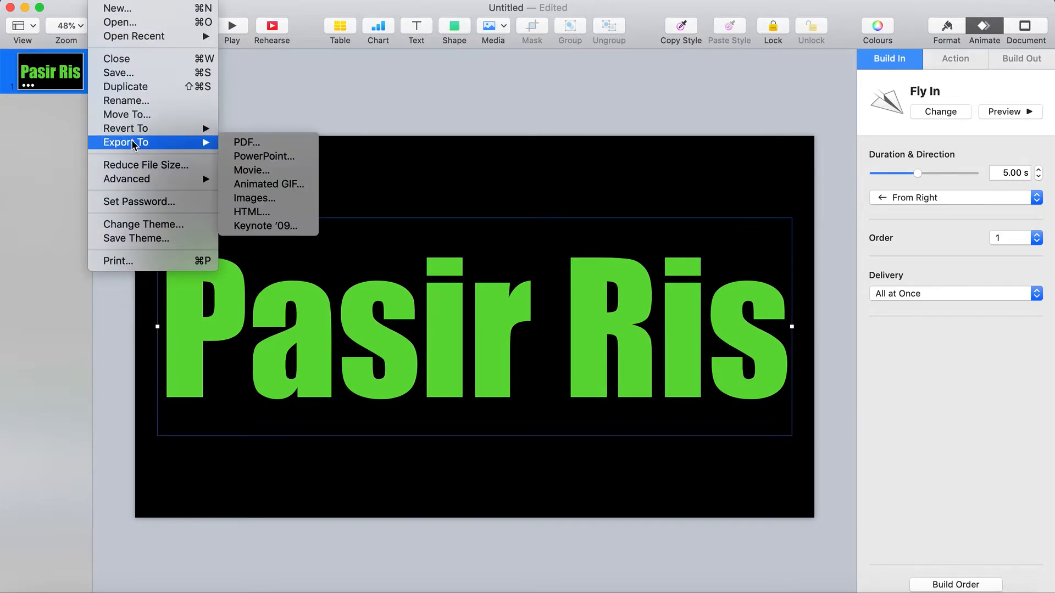
{"action": "left_click", "coordinate": [269, 171]}
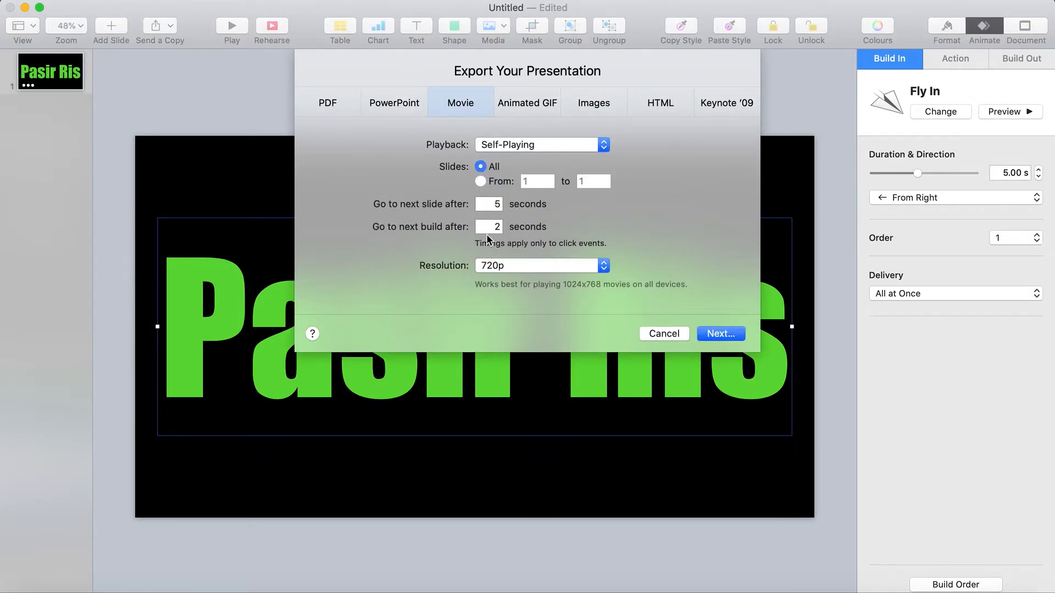
{"action": "double_click", "coordinate": [496, 226]}
{"action": "type", "text": "0"}
{"action": "left_click", "coordinate": [494, 203]}
{"action": "left_click", "coordinate": [720, 333]}
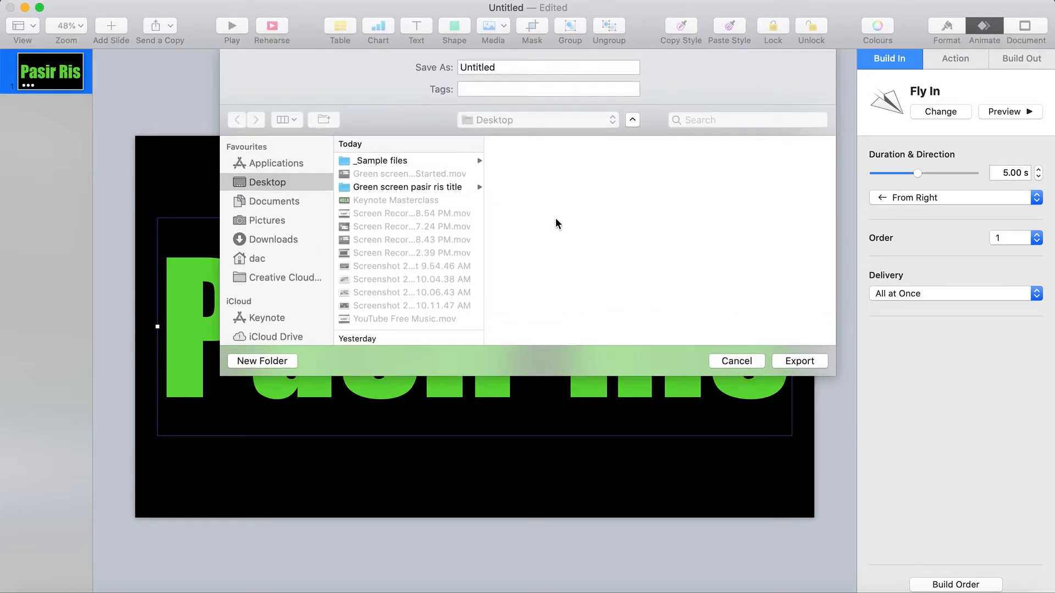
{"action": "type", "text": "green screen pasis ris"}
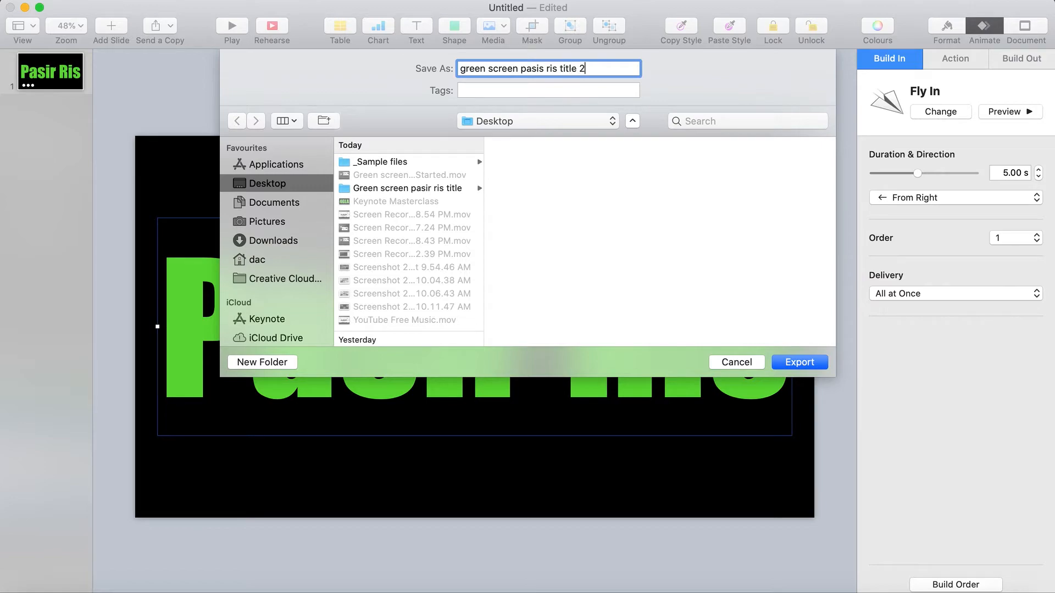
{"action": "left_click", "coordinate": [807, 364]}
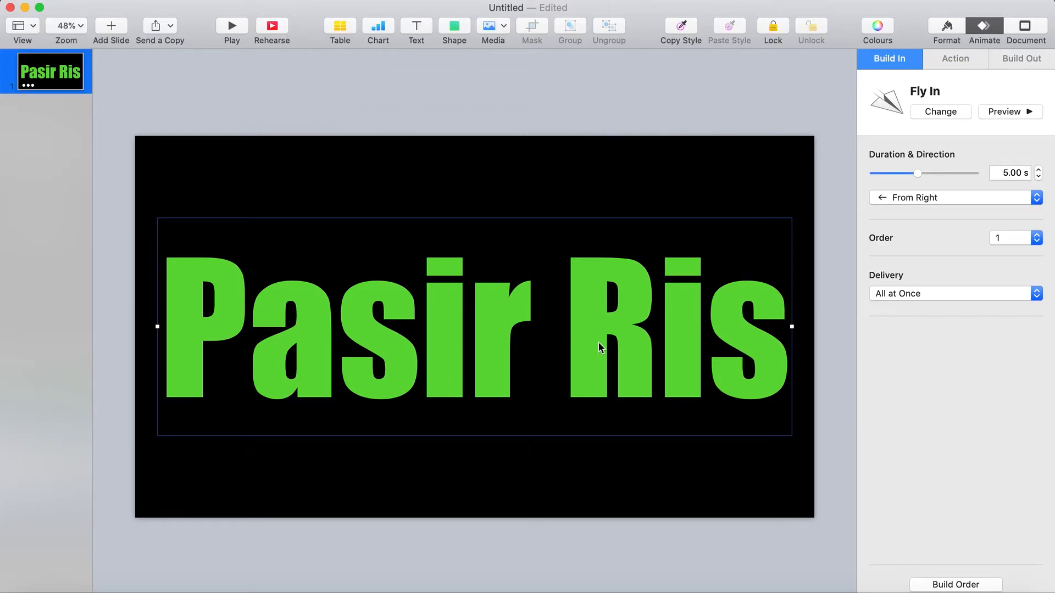
Switch to iMovie and delete the still title overlay above the second clip
{"action": "key", "text": "ctrl+Up"}
{"action": "left_click", "coordinate": [699, 464]}
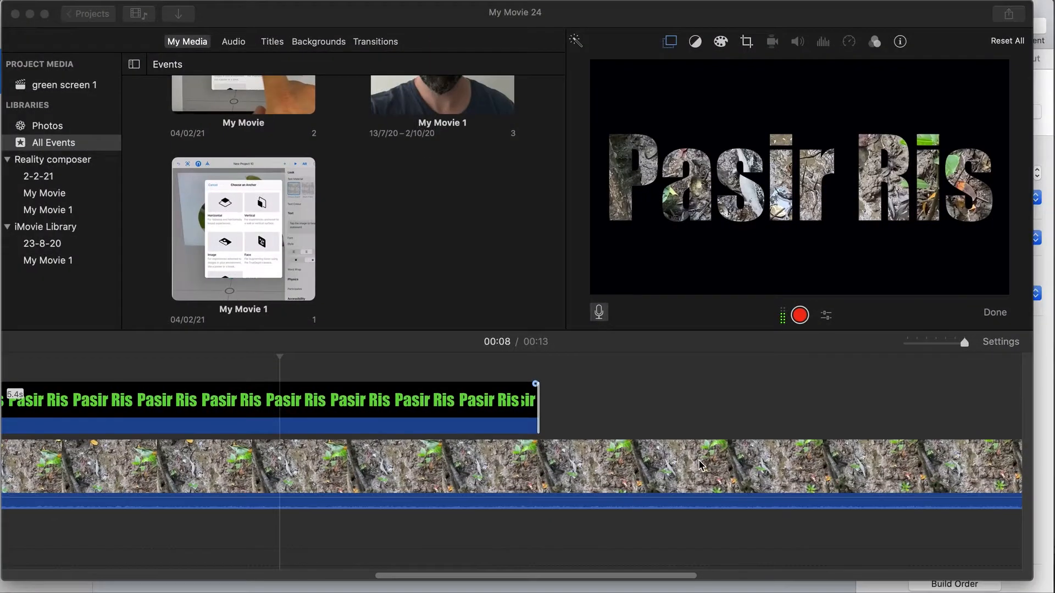
{"action": "left_click", "coordinate": [429, 401]}
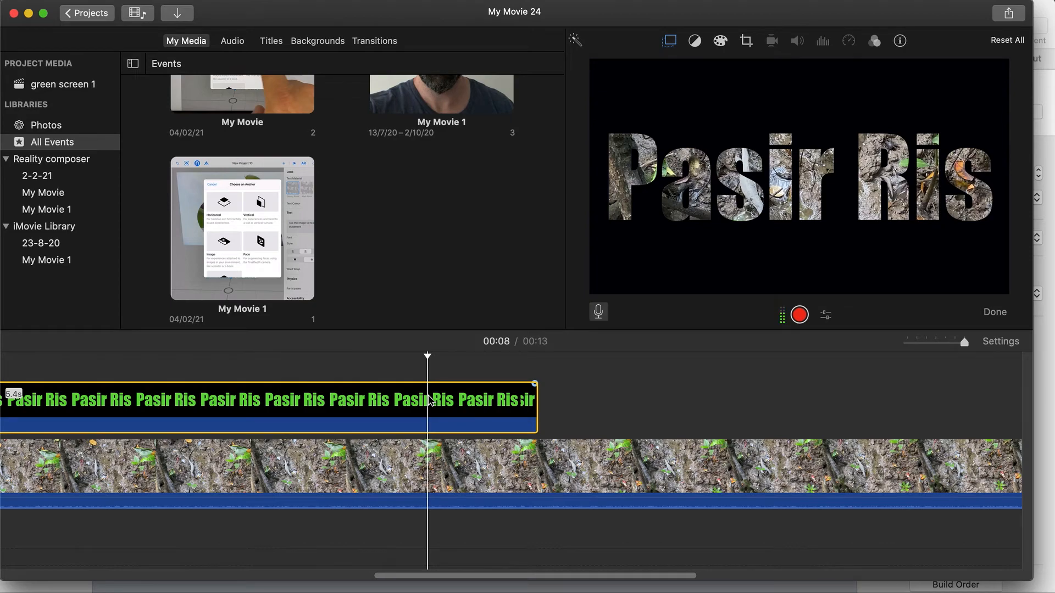
{"action": "key", "text": "Delete"}
Add the movie "green screen pasis ris title 2" from the Desktop folder as an overlay at the start of the second clip
{"action": "scroll", "coordinate": [431, 404], "scroll_direction": "left", "scroll_amount": 10}
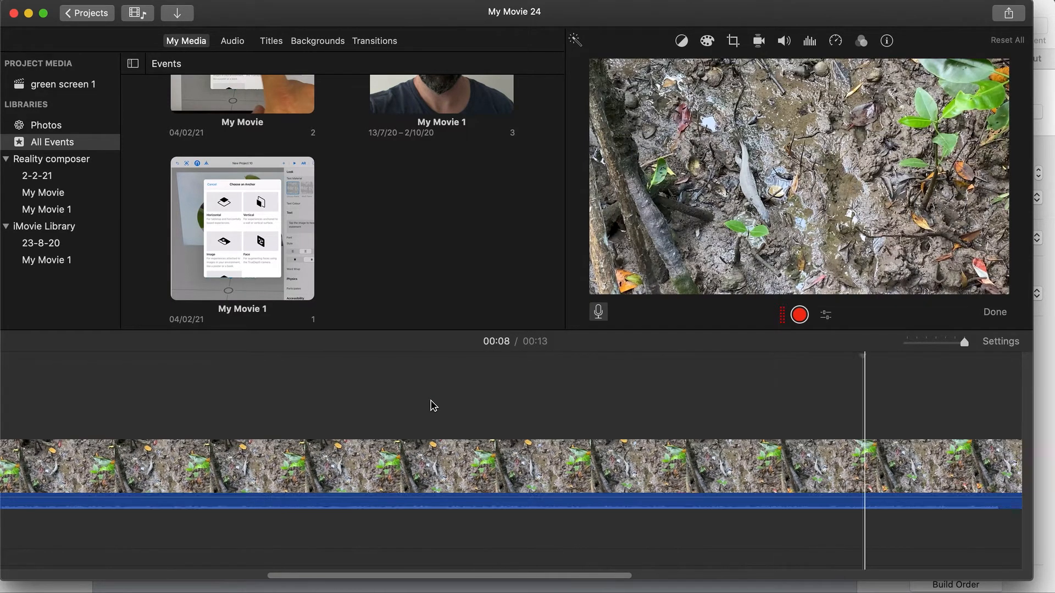
{"action": "scroll", "coordinate": [434, 405], "scroll_direction": "left", "scroll_amount": 5}
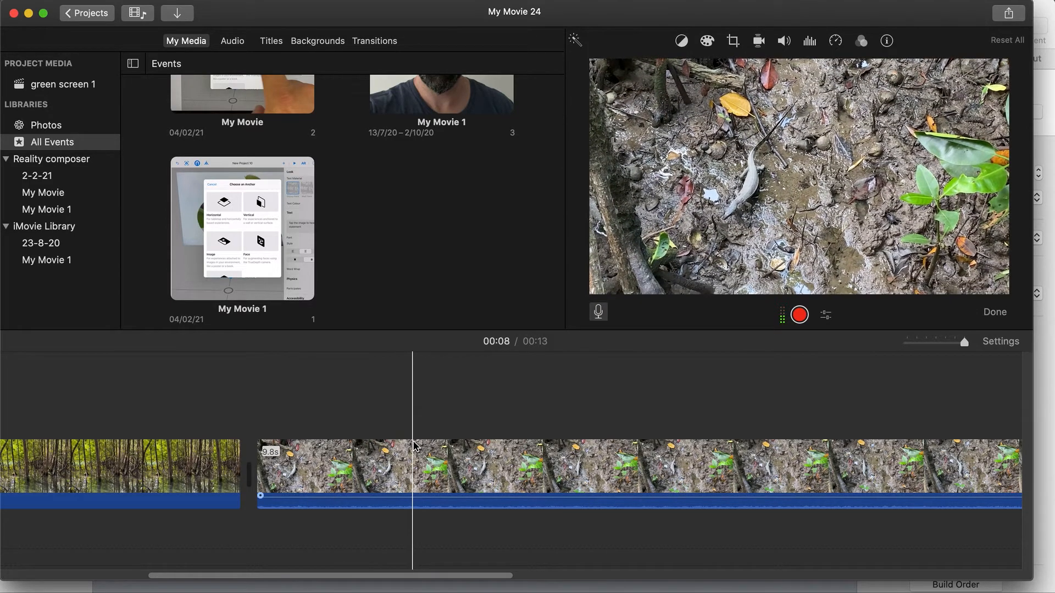
{"action": "key", "text": "ctrl+Up"}
{"action": "left_click", "coordinate": [709, 197]}
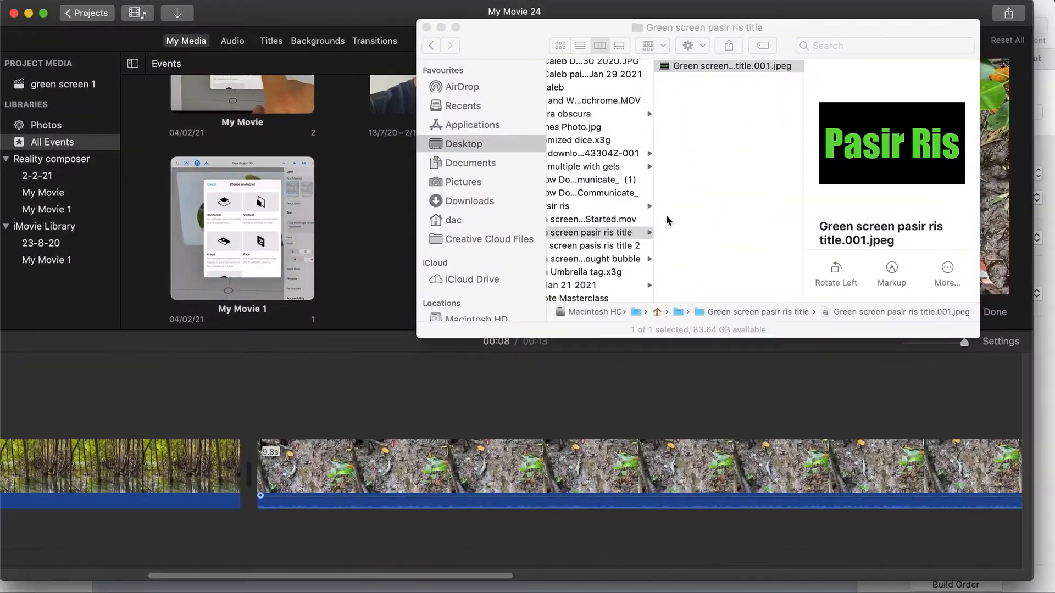
{"action": "left_click", "coordinate": [638, 244]}
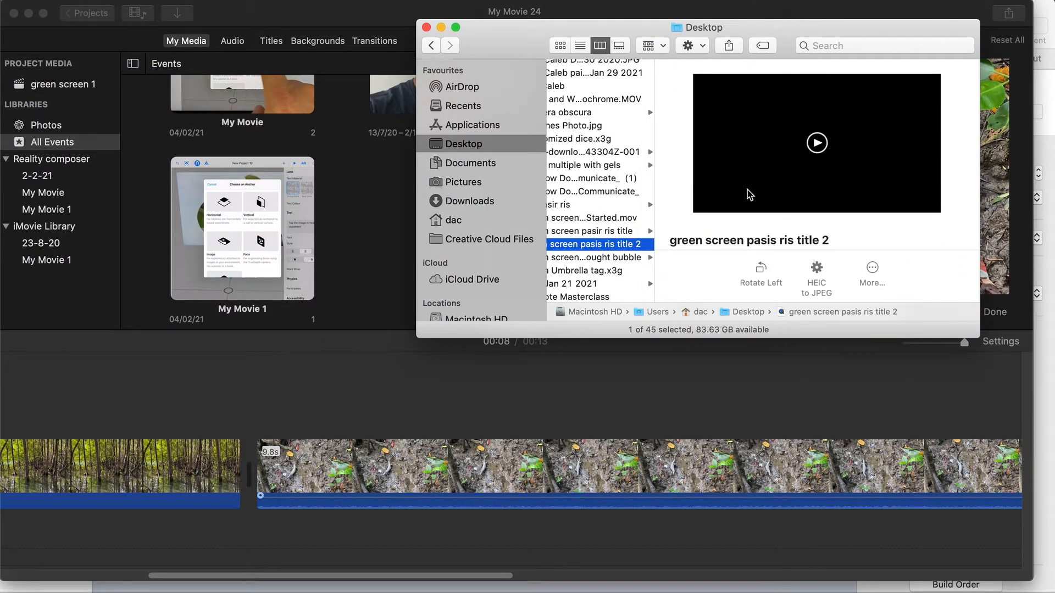
{"action": "left_click_drag", "start_coordinate": [619, 247], "coordinate": [247, 403]}
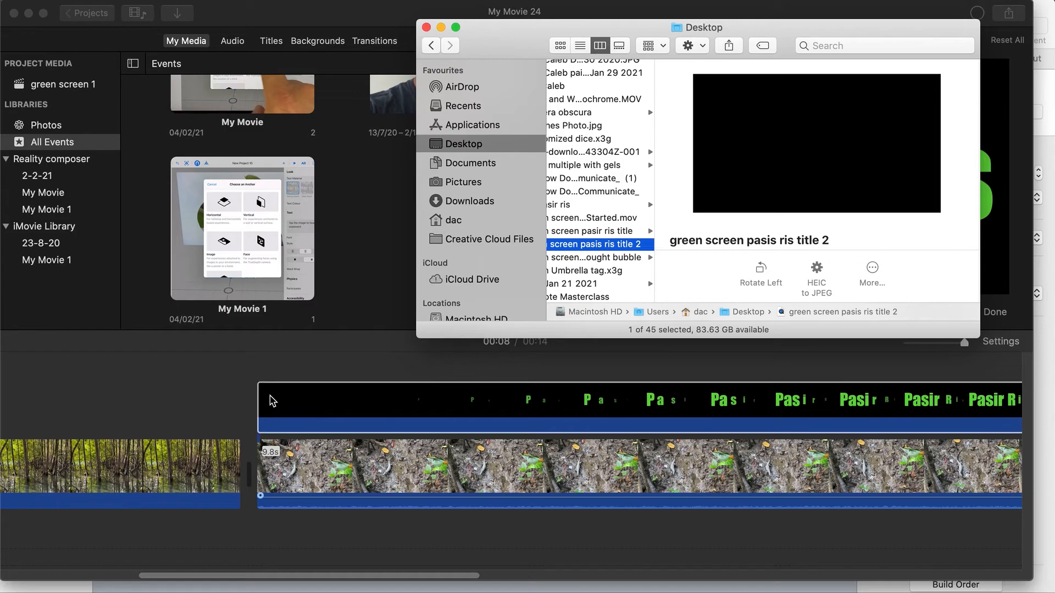
Split off and delete the blank first 0.5 s of the animated title overlay, and move the remainder to the second clip's start
{"action": "left_click", "coordinate": [311, 379]}
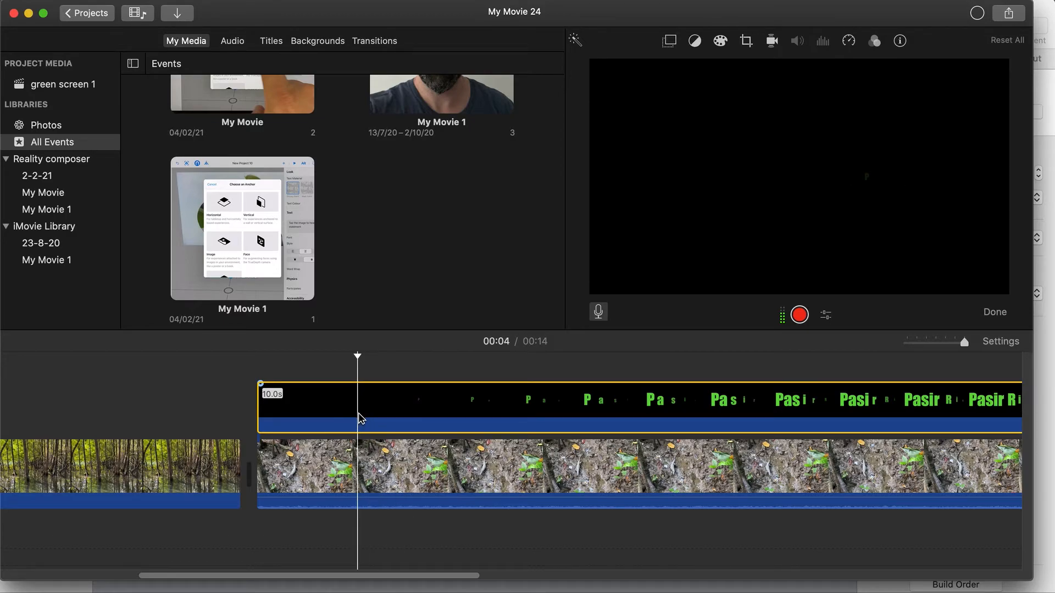
{"action": "key", "text": "super+b"}
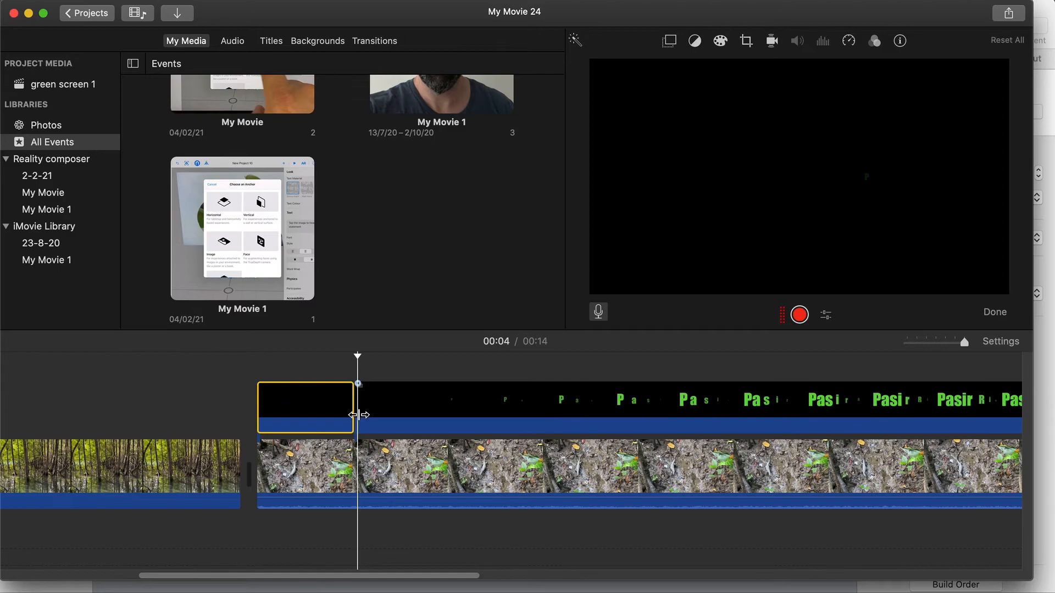
{"action": "left_click", "coordinate": [332, 409]}
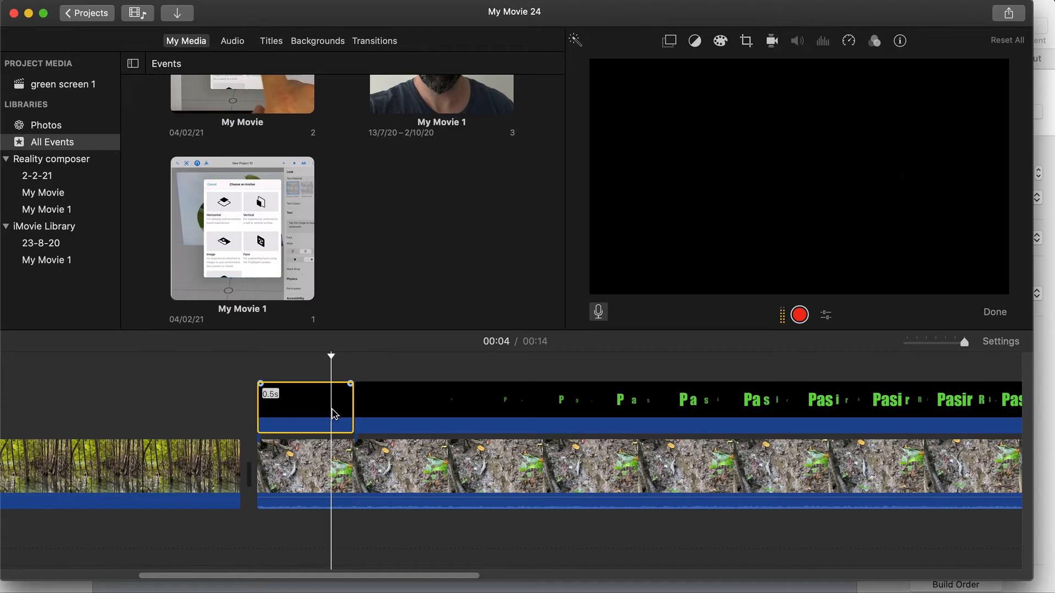
{"action": "key", "text": "Delete"}
{"action": "left_click_drag", "start_coordinate": [369, 397], "coordinate": [273, 412]}
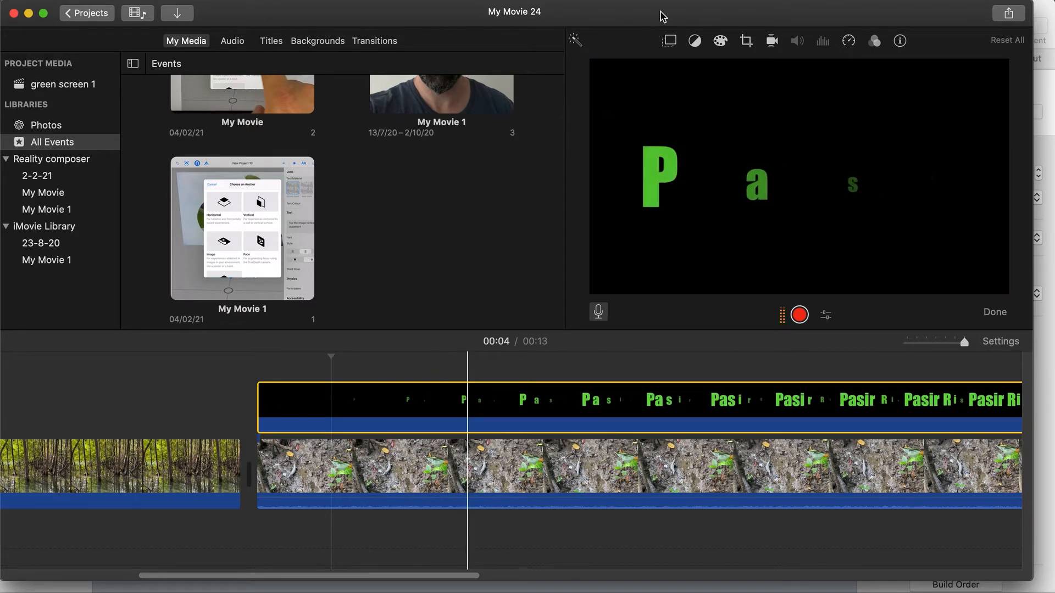
Set the animated title's video overlay mode to Green/Blue Screen and play it from the start of the second clip
{"action": "left_click", "coordinate": [662, 46]}
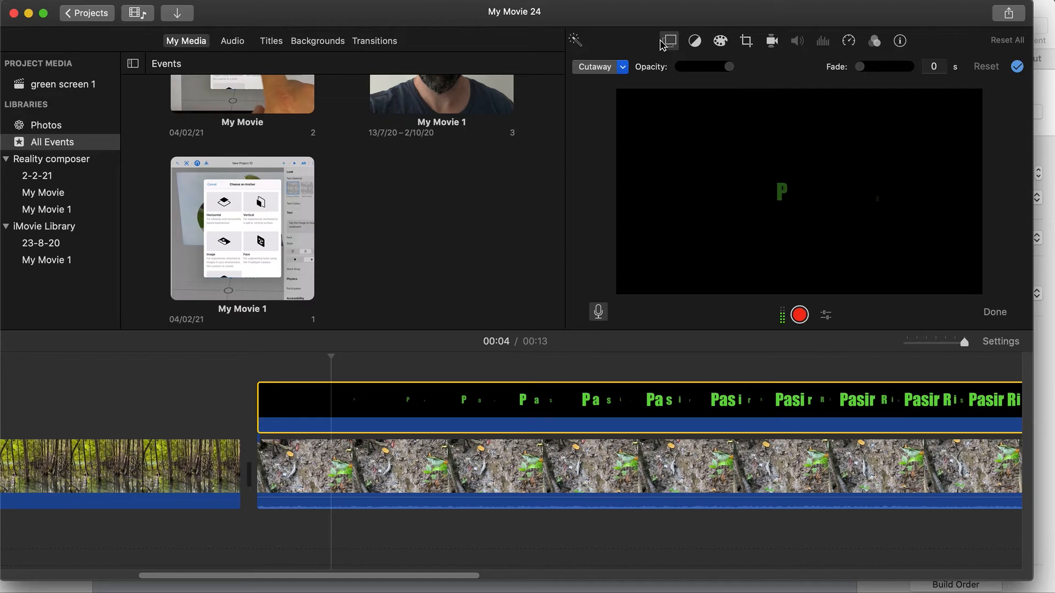
{"action": "left_click", "coordinate": [613, 70]}
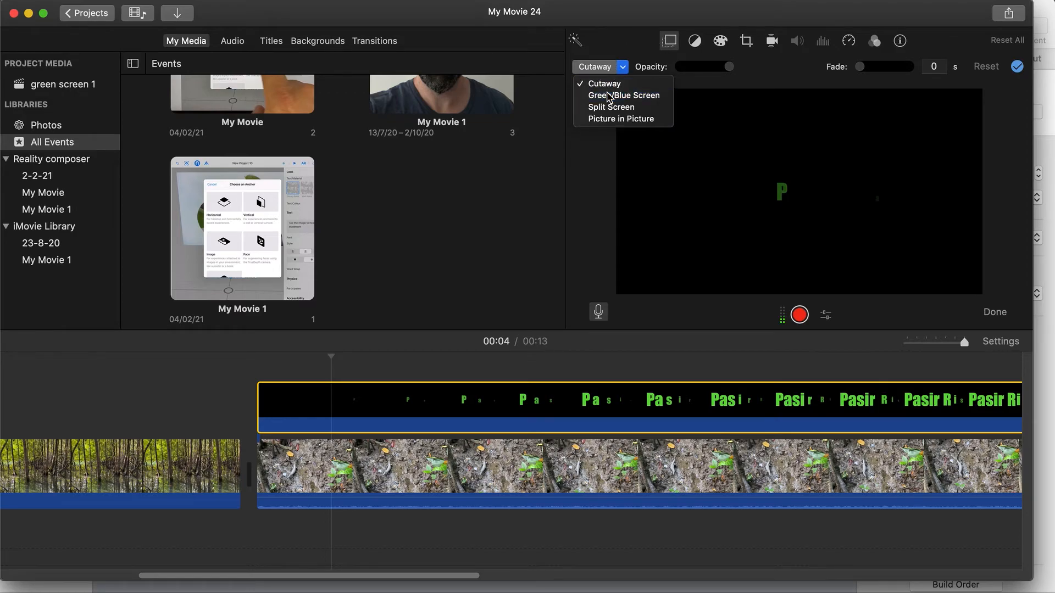
{"action": "left_click", "coordinate": [609, 95]}
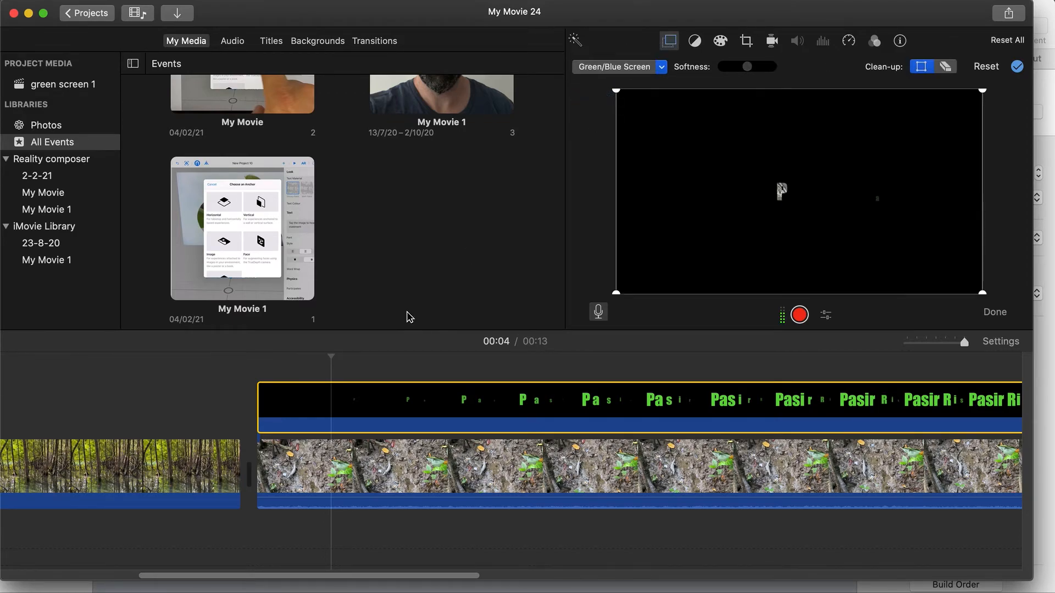
{"action": "left_click", "coordinate": [258, 367]}
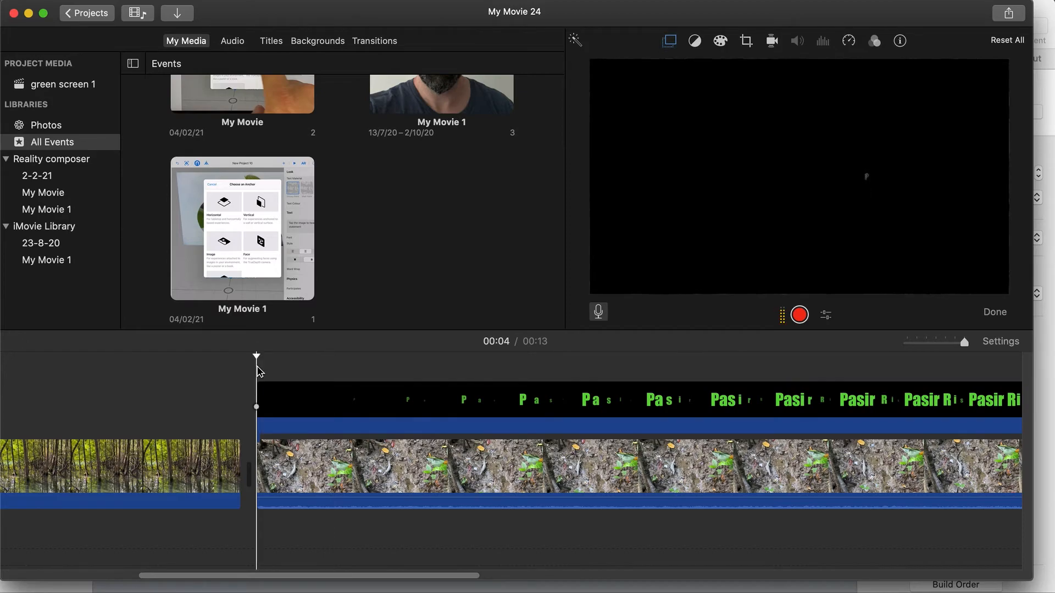
{"action": "key", "text": "space"}
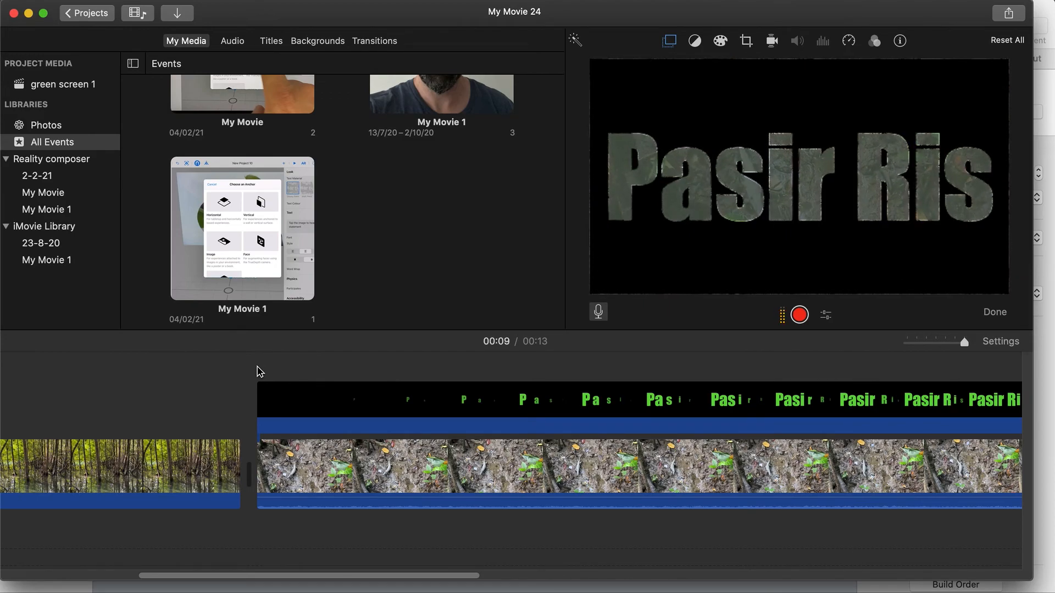
Erase the murky tint inside the fully formed title letters with the green-screen clean-up eraser, and play back the title
{"action": "left_click", "coordinate": [506, 389]}
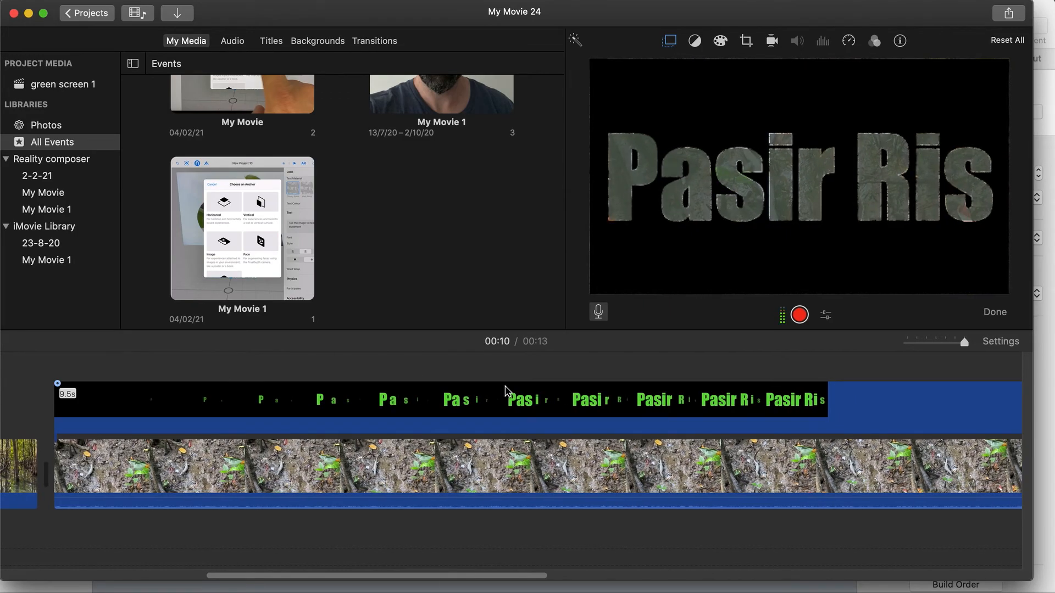
{"action": "left_click", "coordinate": [721, 372]}
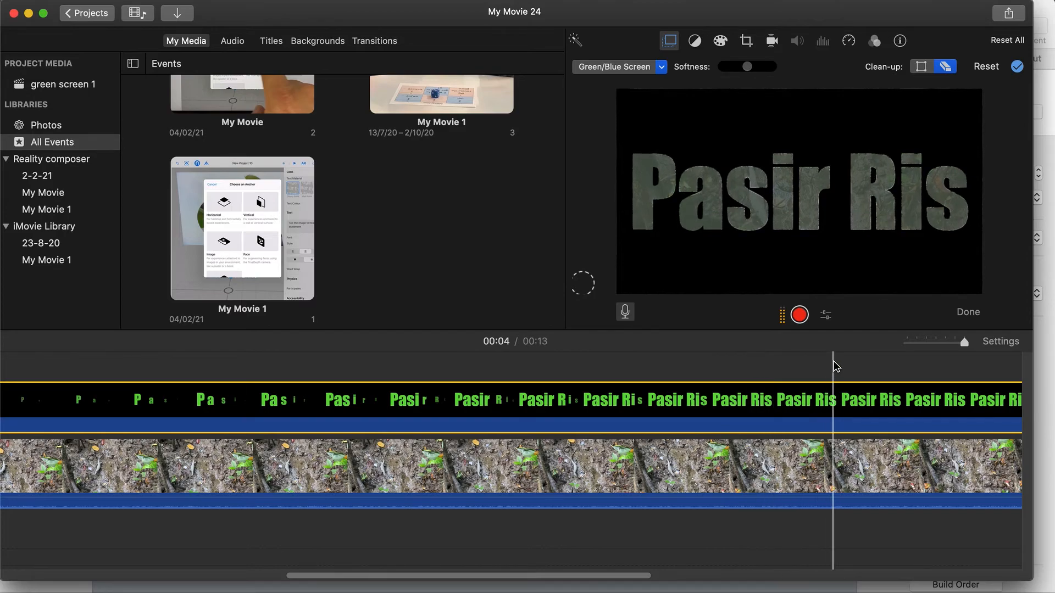
{"action": "left_click", "coordinate": [795, 365]}
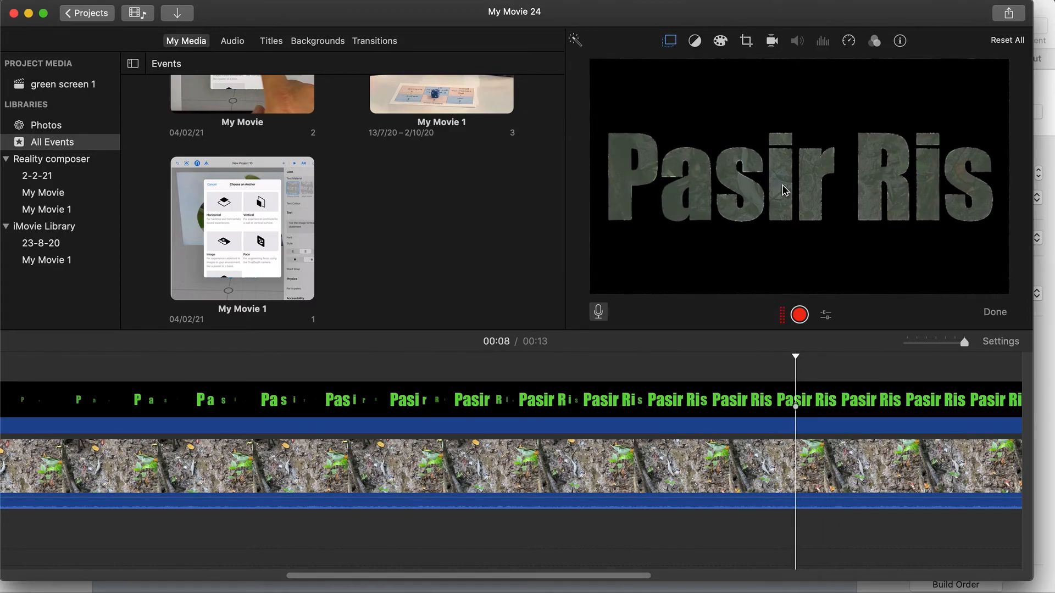
{"action": "left_click", "coordinate": [670, 44]}
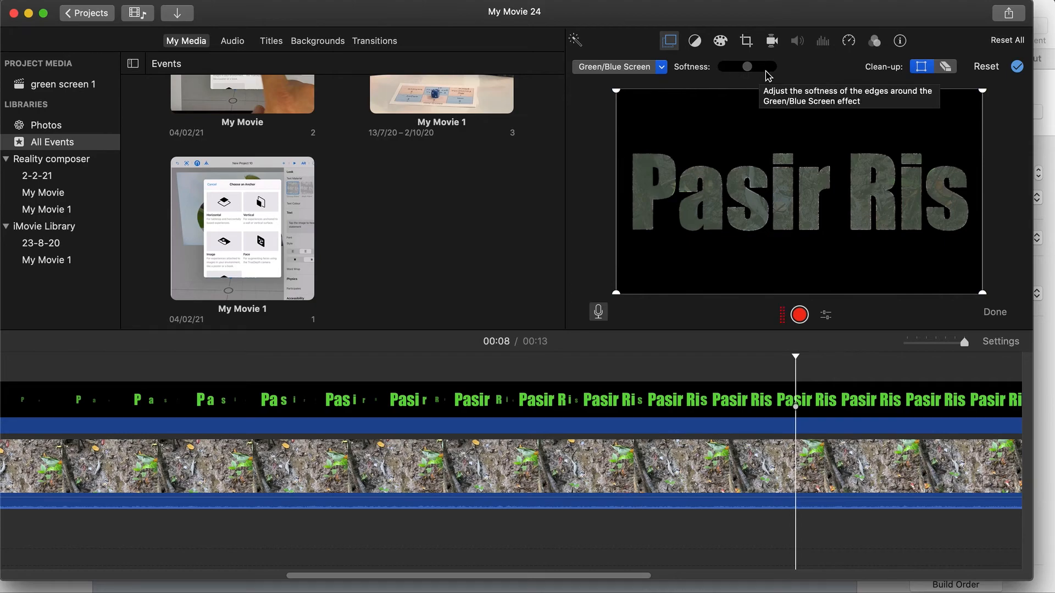
{"action": "left_click", "coordinate": [946, 68]}
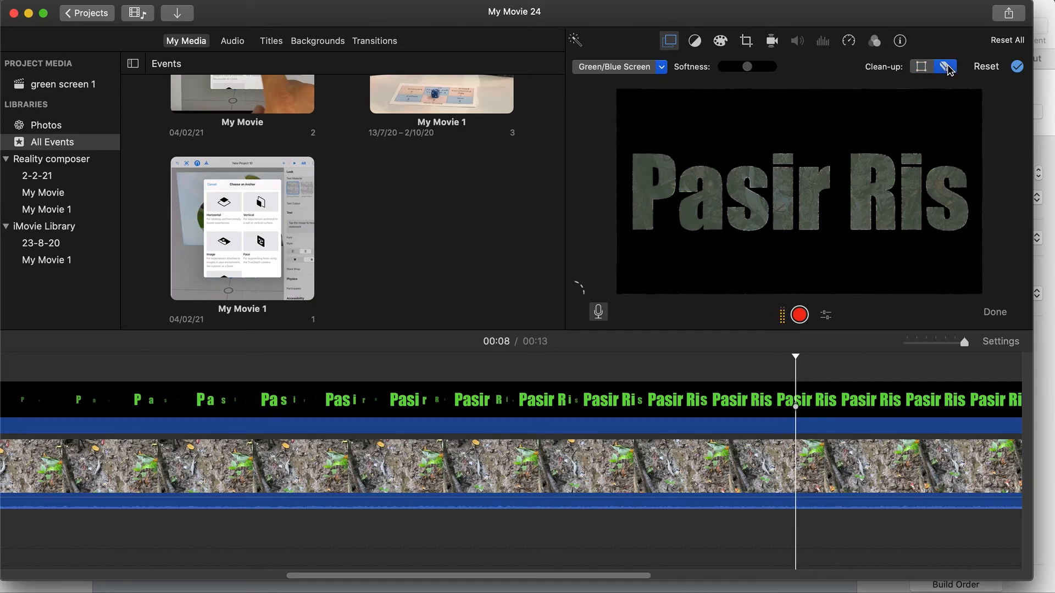
{"action": "left_click", "coordinate": [885, 189]}
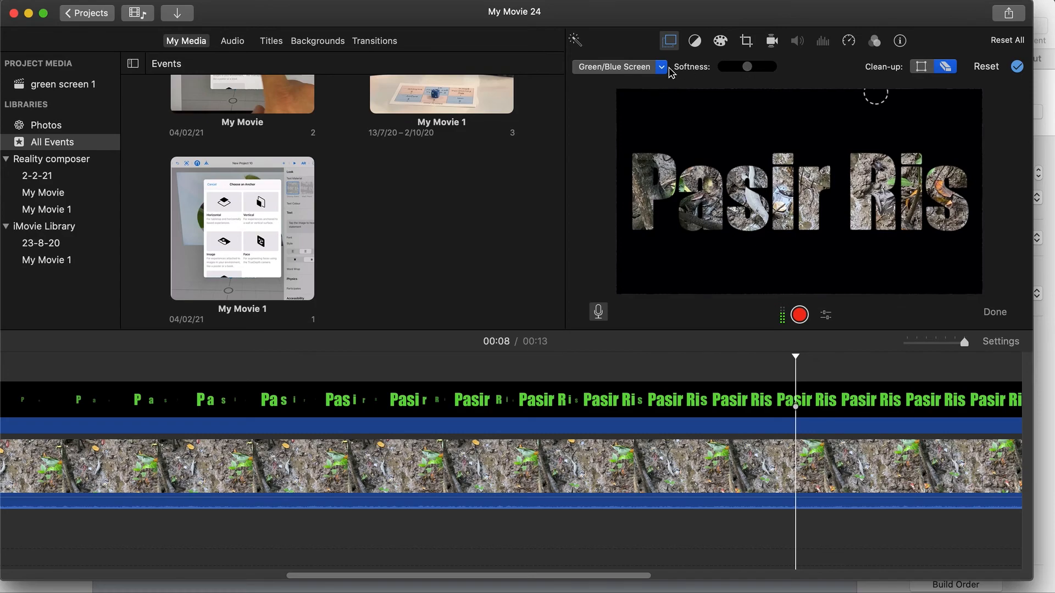
{"action": "left_click", "coordinate": [669, 40]}
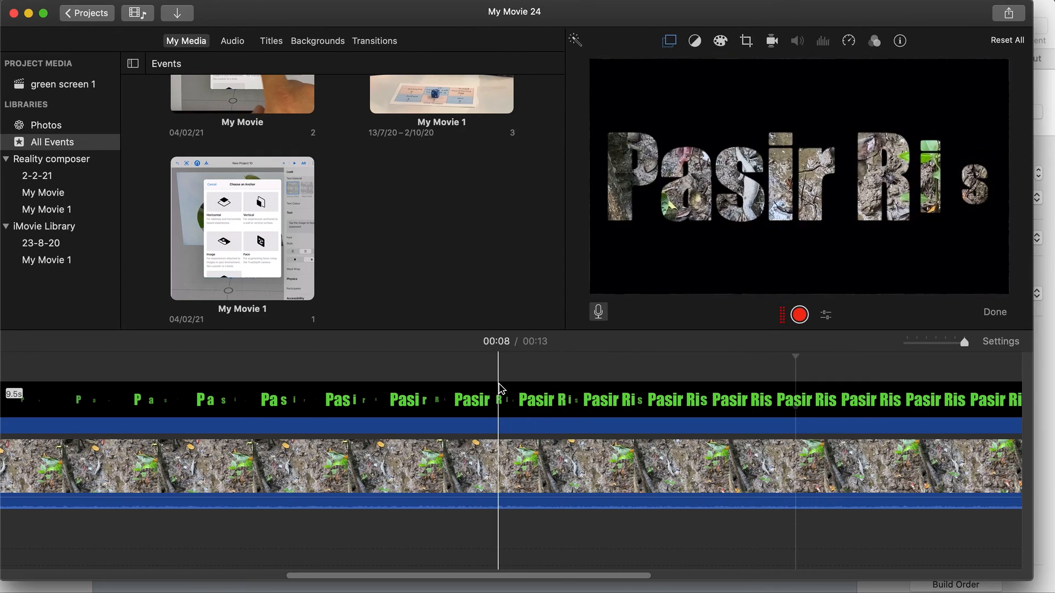
{"action": "key", "text": "space"}
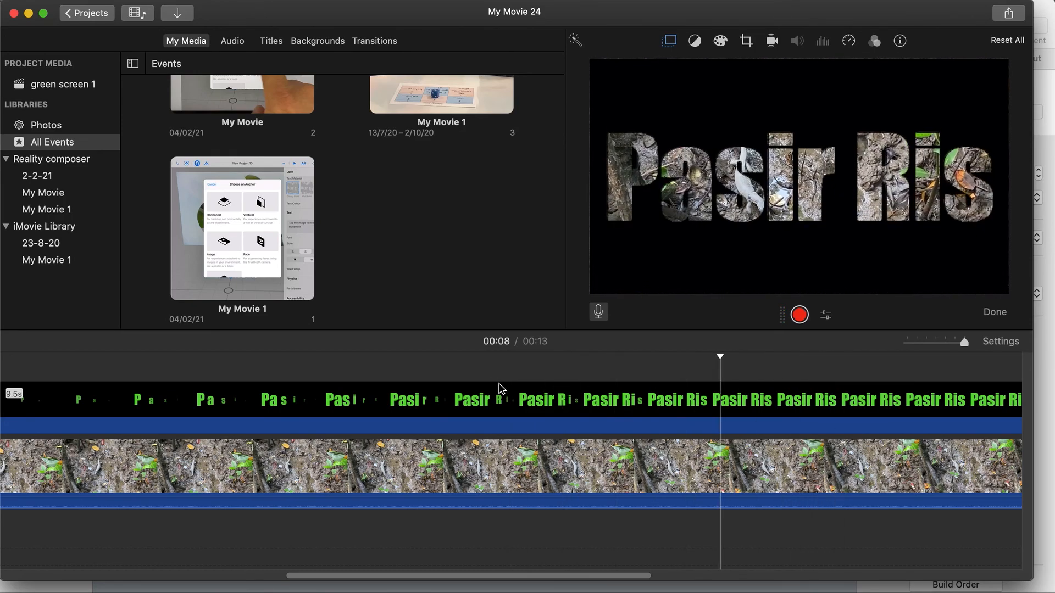